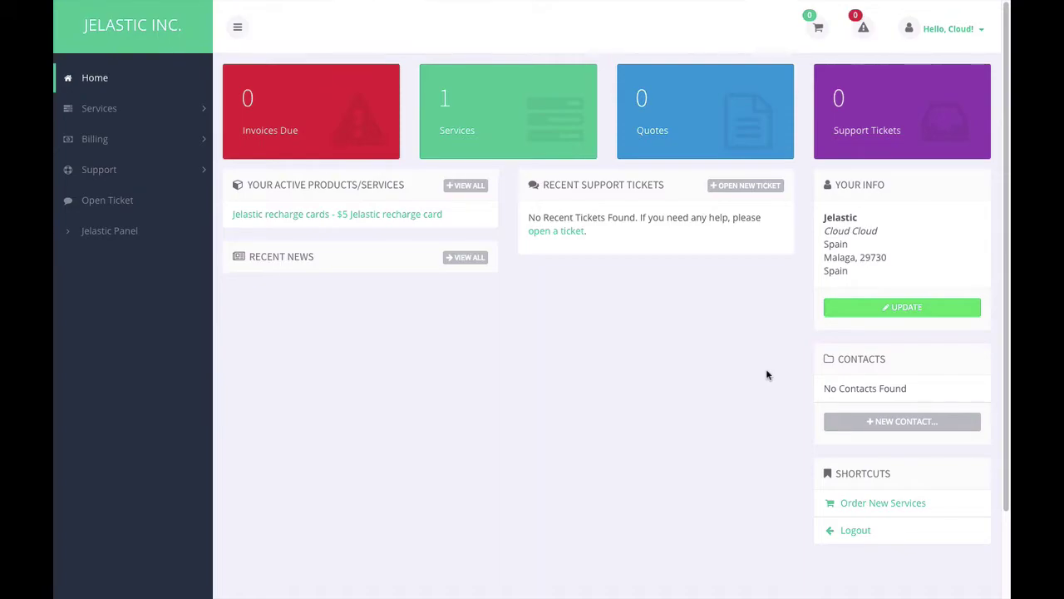
Step: Open the Jelastic Panel page from the WHMCS client area sidebar
{"action": "left_click", "coordinate": [109, 231]}
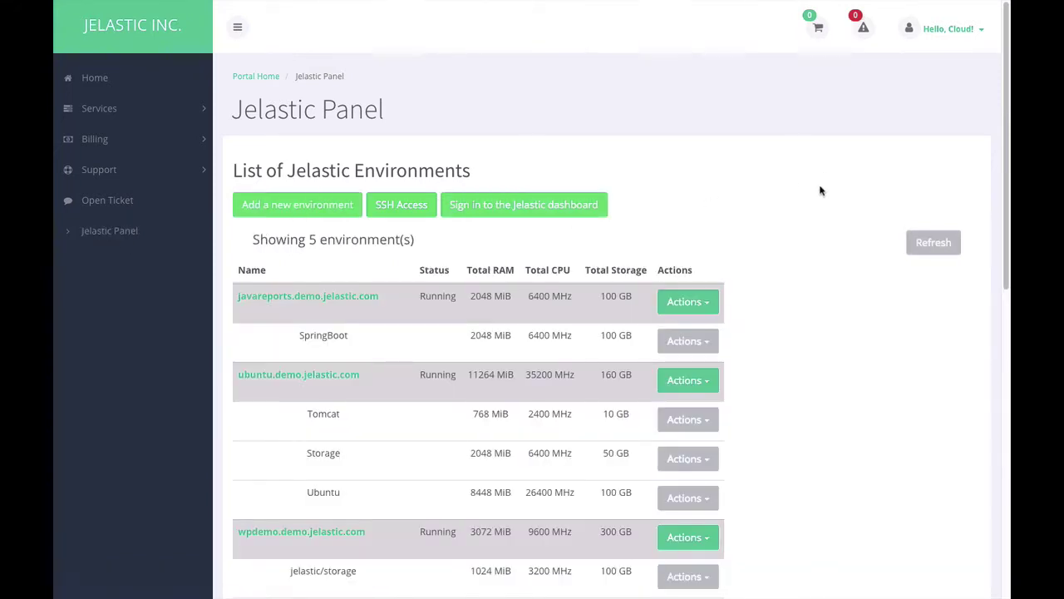
Step: Scroll through the 5 listed environments to review their status, RAM, CPU and storage
{"action": "scroll", "coordinate": [819, 209], "scroll_direction": "down", "scroll_amount": 1}
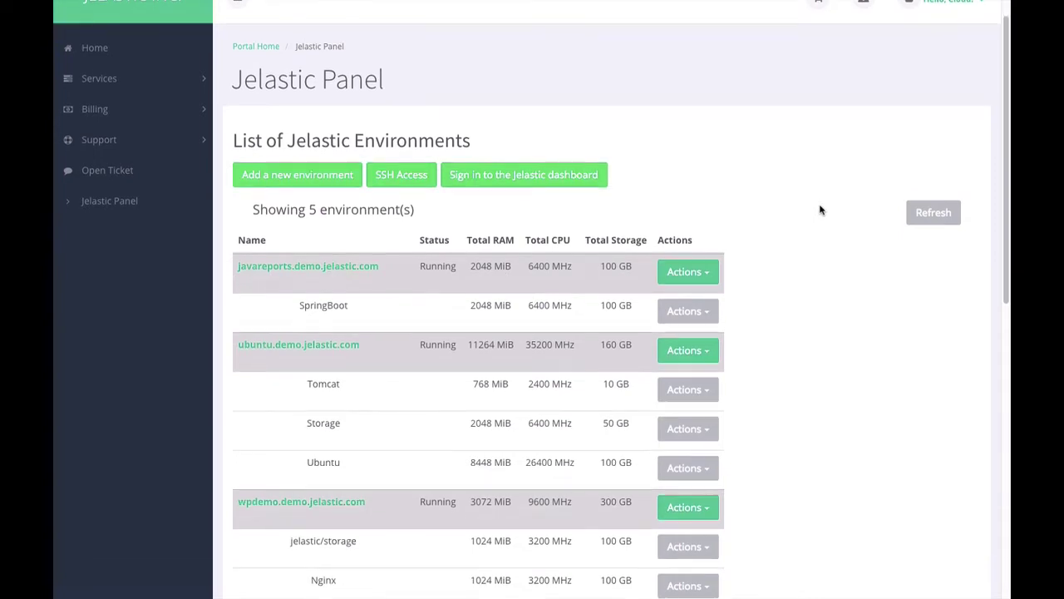
{"action": "scroll", "coordinate": [820, 210], "scroll_direction": "down", "scroll_amount": 1}
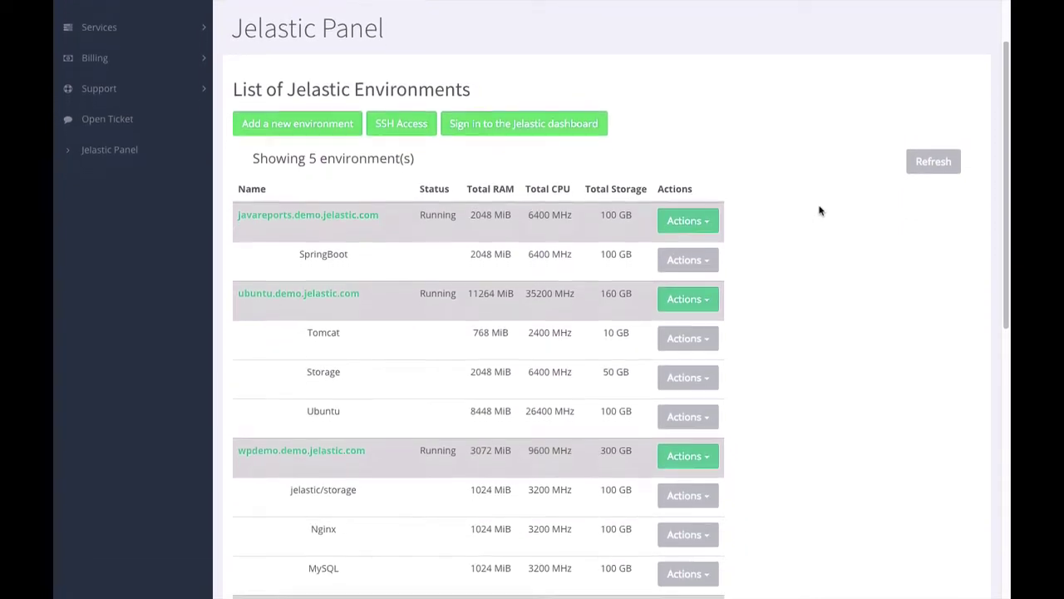
{"action": "scroll", "coordinate": [820, 210], "scroll_direction": "down", "scroll_amount": 4}
{"action": "scroll", "coordinate": [820, 210], "scroll_direction": "down", "scroll_amount": 3}
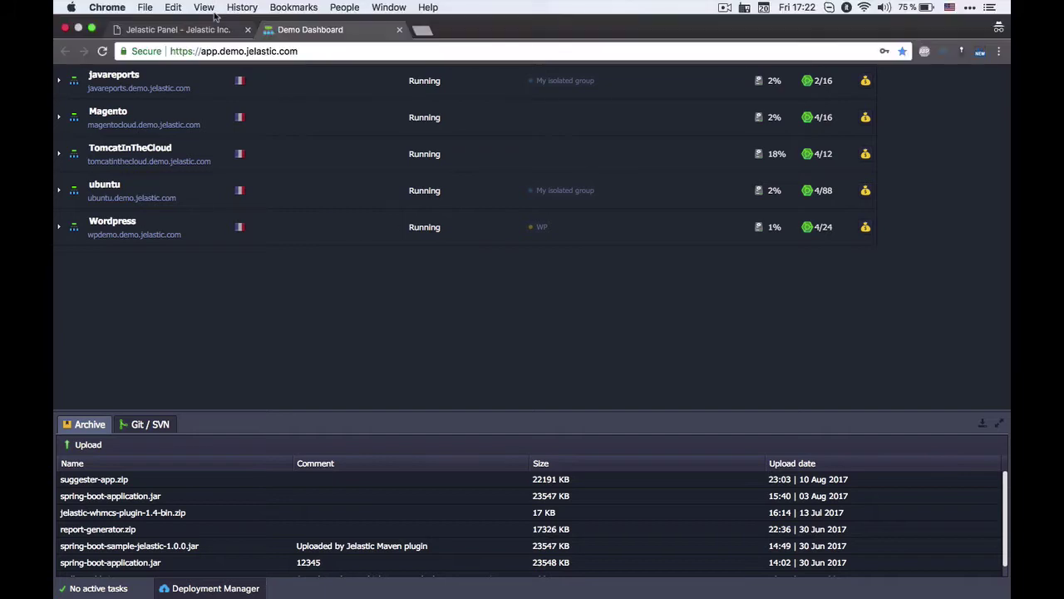
{"action": "left_click", "coordinate": [211, 13]}
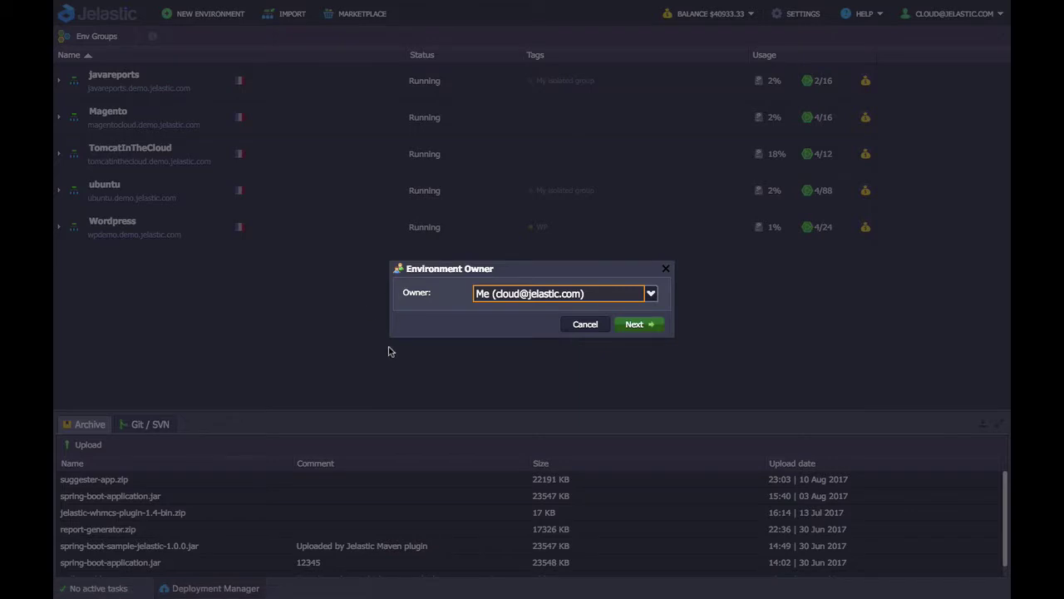
{"action": "left_click", "coordinate": [624, 327]}
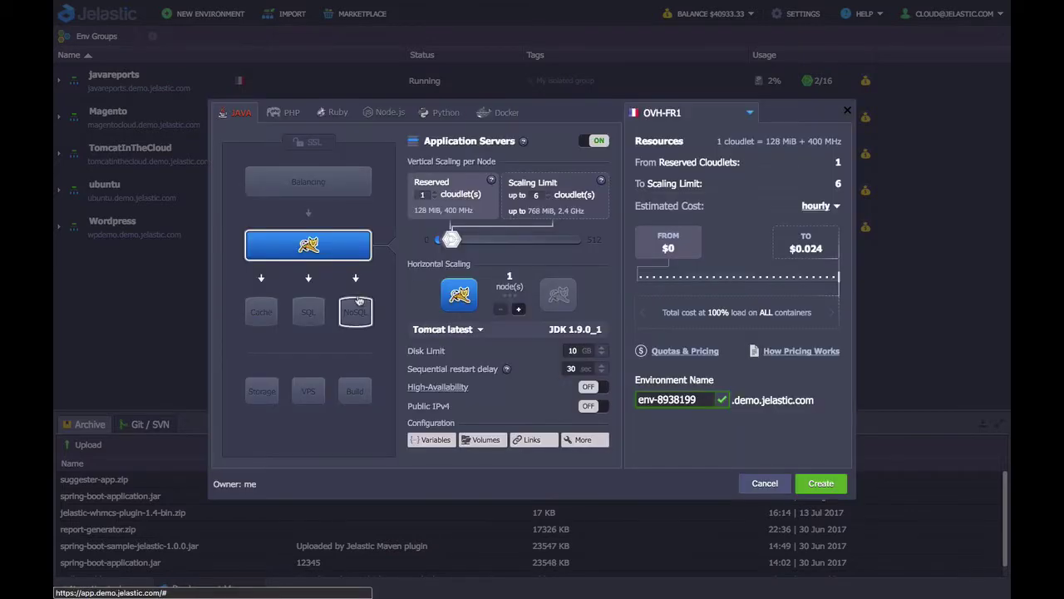
{"action": "left_click", "coordinate": [847, 109]}
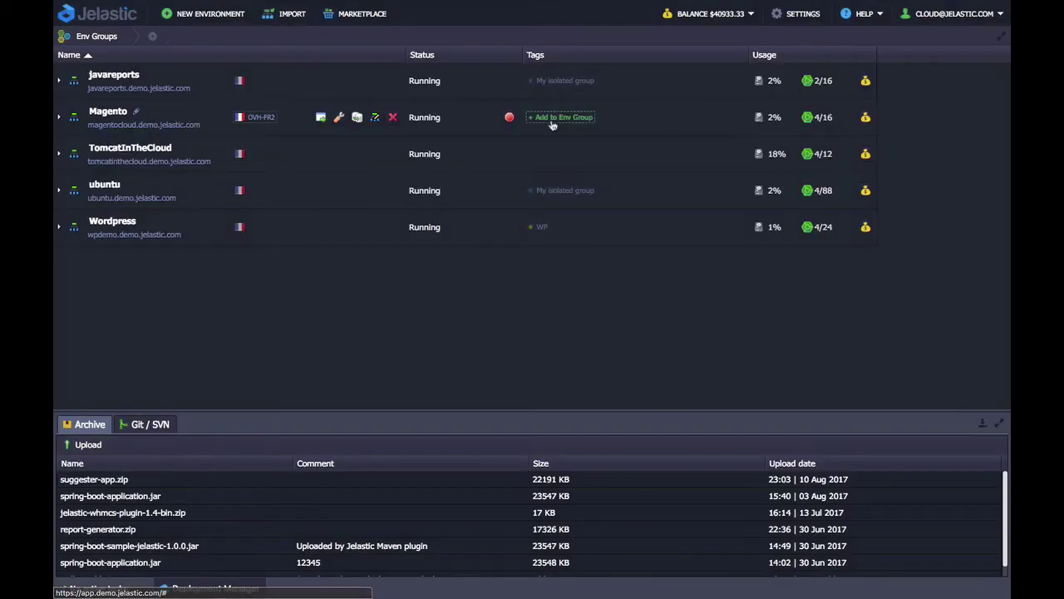
{"action": "left_click", "coordinate": [363, 15]}
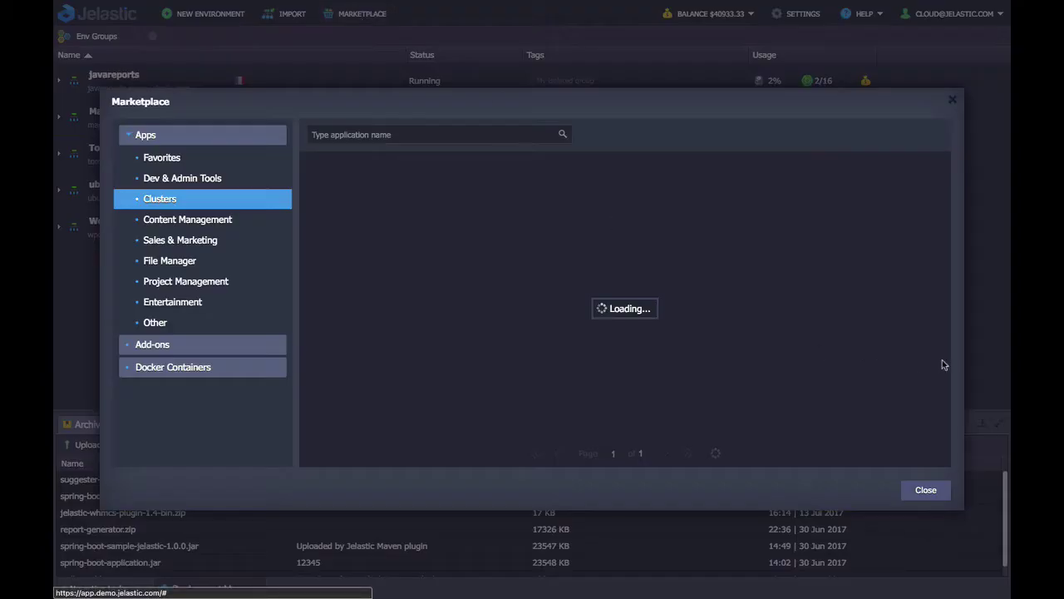
{"action": "mouse_move", "coordinate": [868, 360]}
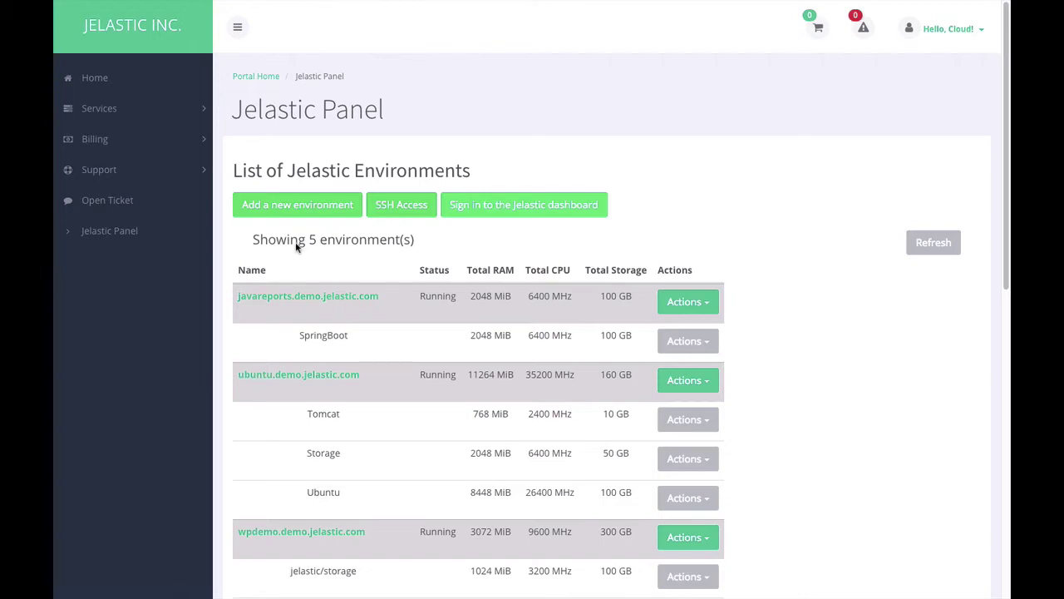
Step: Start a new environment and choose Wordpress as its application template
{"action": "left_click", "coordinate": [328, 215]}
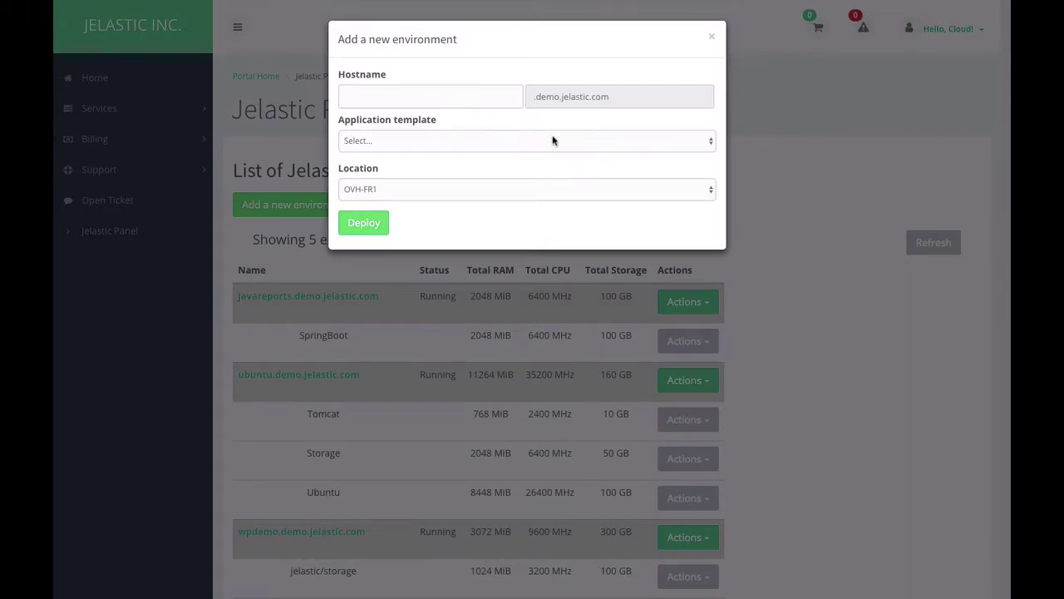
{"action": "left_click", "coordinate": [677, 141]}
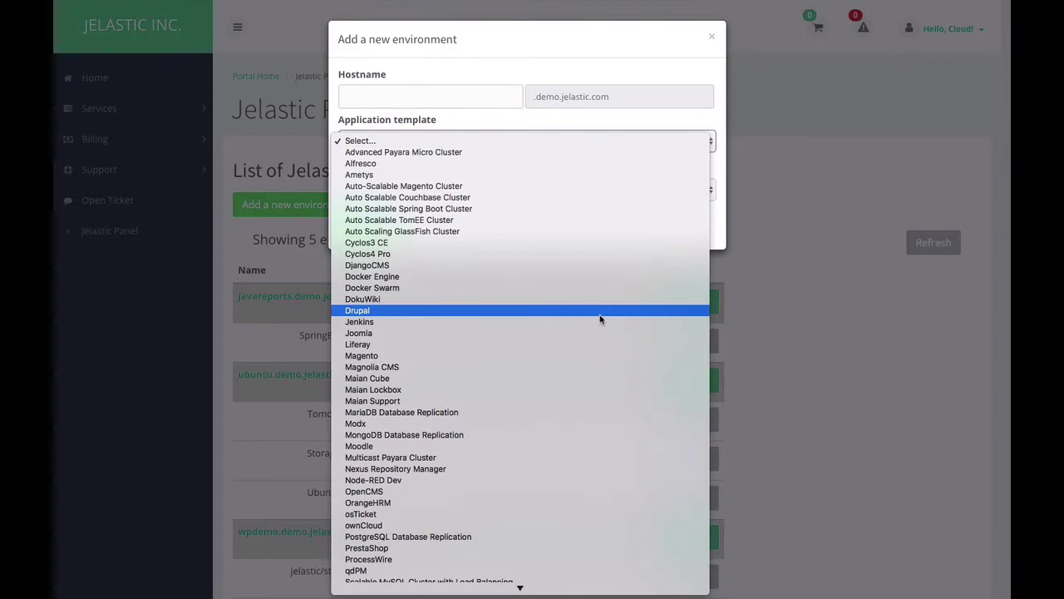
{"action": "scroll", "coordinate": [598, 319], "scroll_direction": "down", "scroll_amount": 3}
{"action": "scroll", "coordinate": [598, 318], "scroll_direction": "down", "scroll_amount": 1}
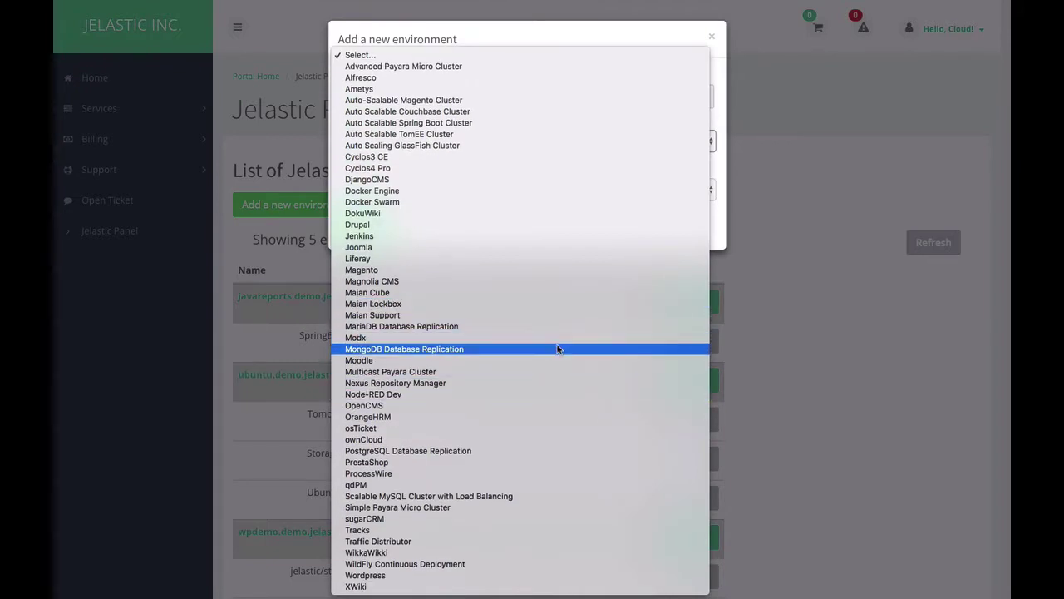
{"action": "left_click", "coordinate": [488, 576]}
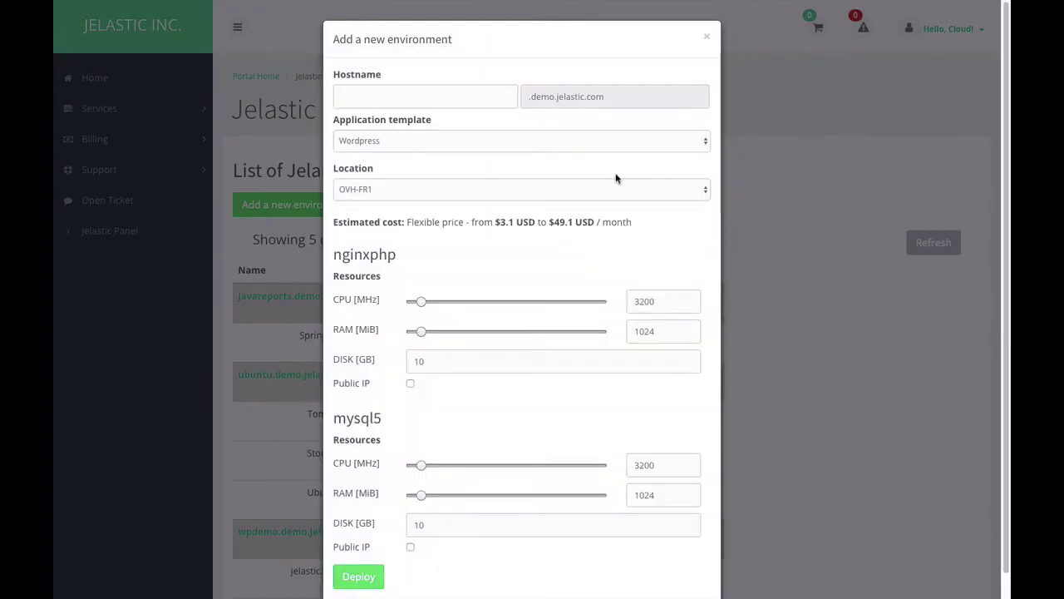
{"action": "left_click", "coordinate": [516, 190]}
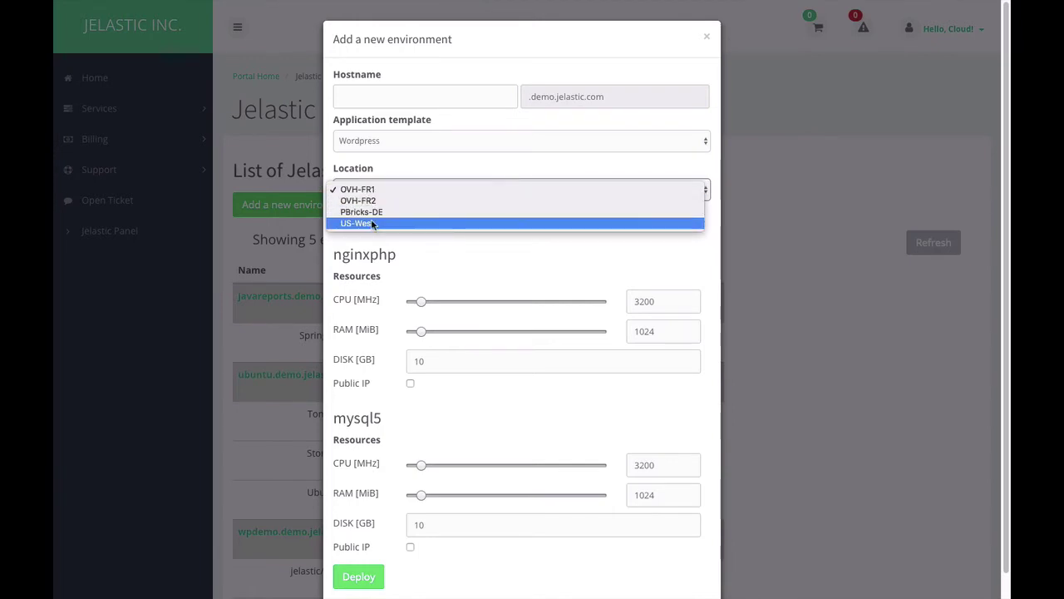
{"action": "left_click", "coordinate": [391, 188]}
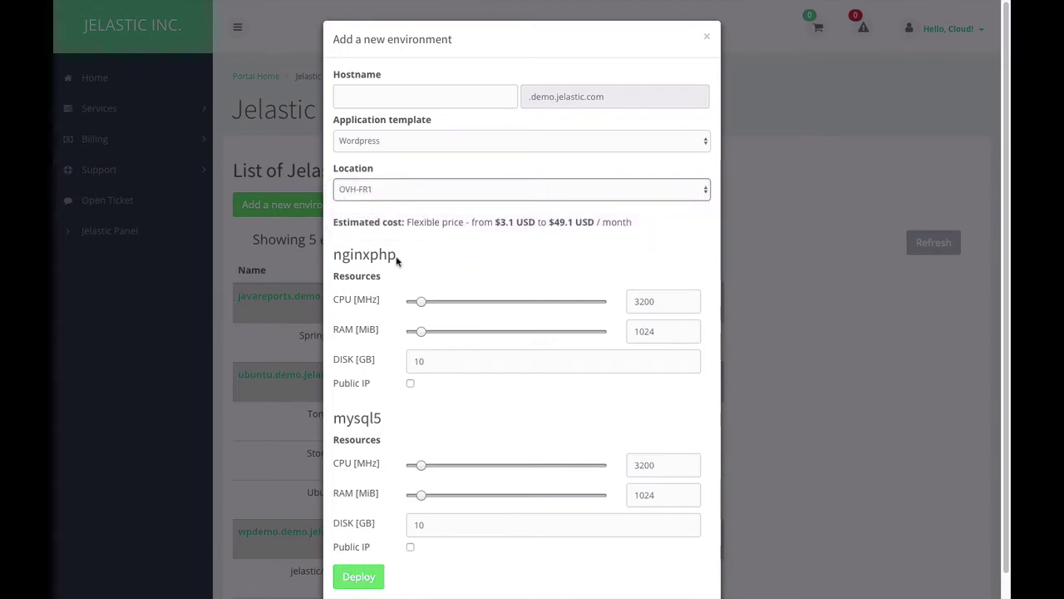
{"action": "scroll", "coordinate": [382, 268], "scroll_direction": "down", "scroll_amount": 1}
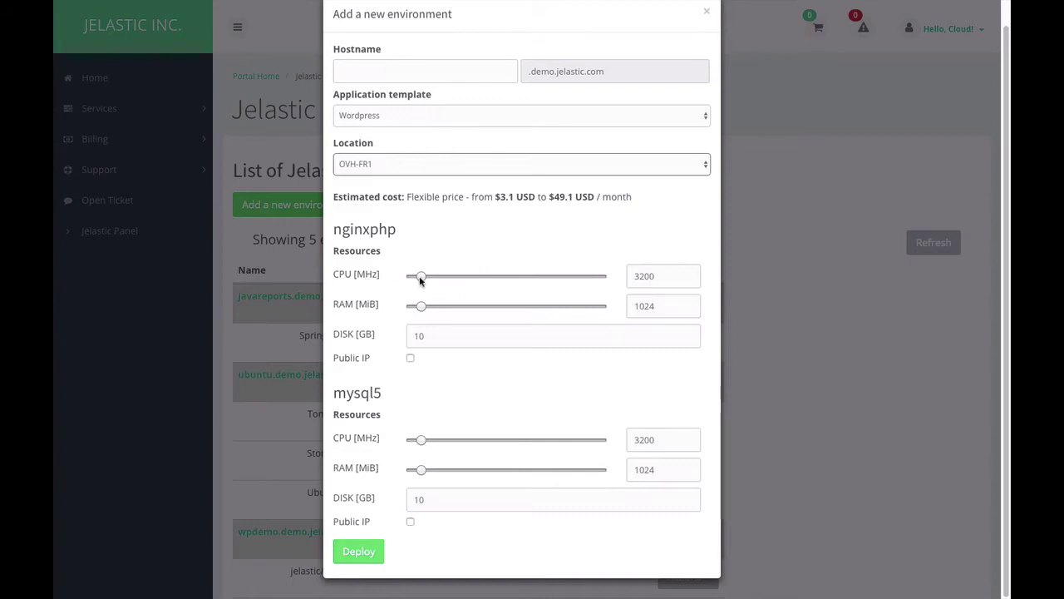
{"action": "mouse_move", "coordinate": [420, 276]}
{"action": "left_mouse_down"}
{"action": "mouse_move", "coordinate": [474, 280]}
{"action": "mouse_move", "coordinate": [420, 276]}
{"action": "left_mouse_up"}
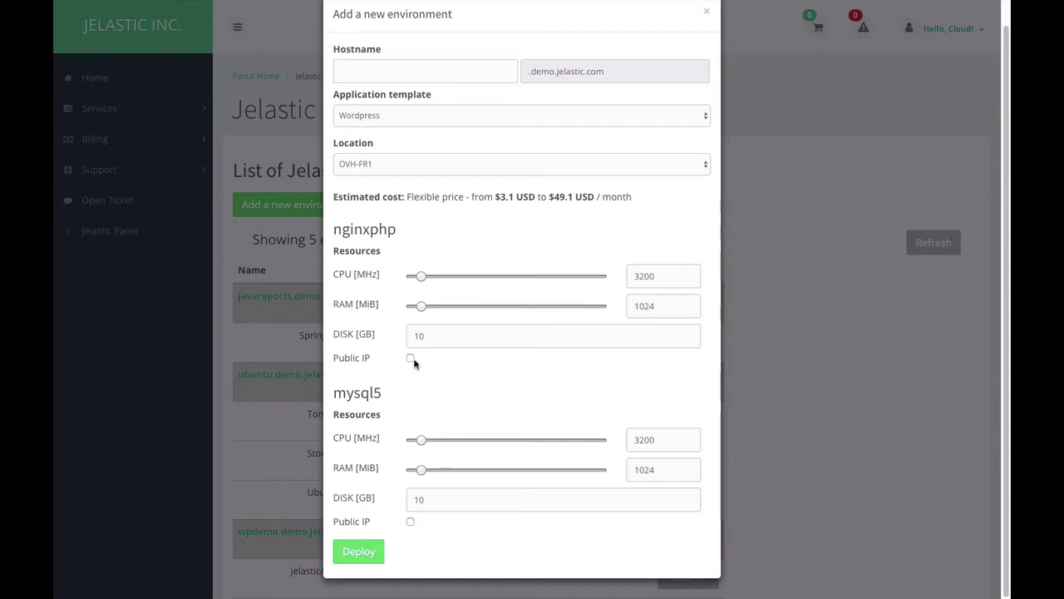
Step: Set the nginxphp disk to 20 with a public IP, and raise mysql5 CPU to 11200 MHz
{"action": "left_click", "coordinate": [434, 342]}
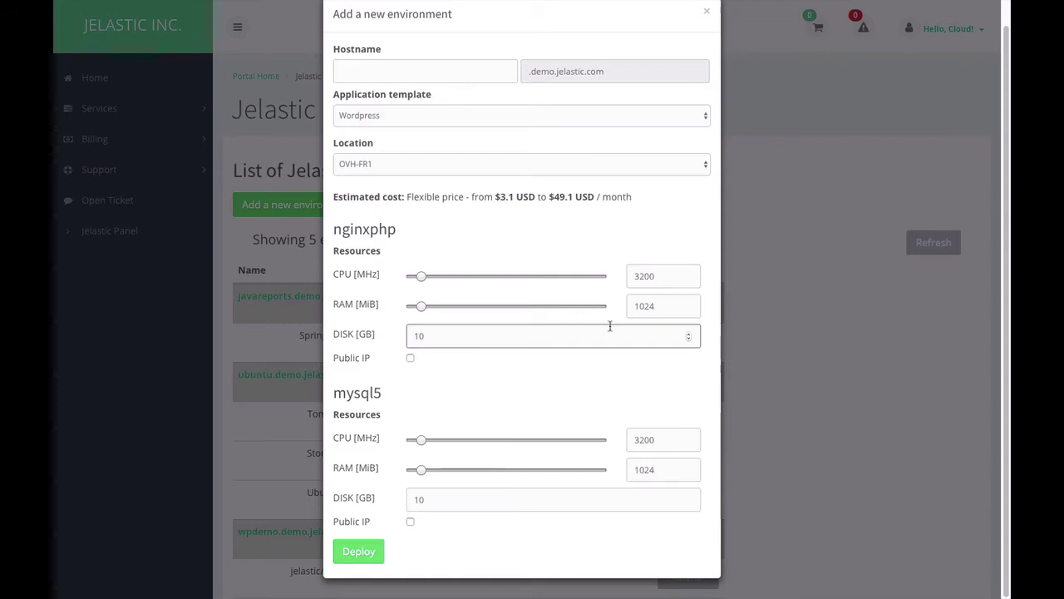
{"action": "key", "text": "BackSpace"}
{"action": "key", "text": "BackSpace"}
{"action": "type", "text": "20"}
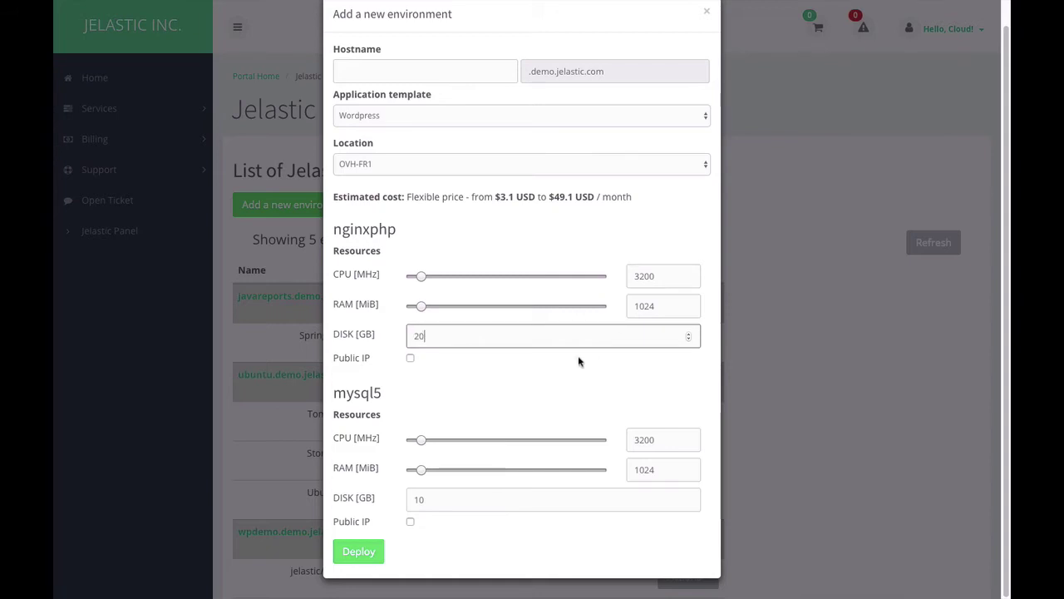
{"action": "left_click", "coordinate": [551, 376]}
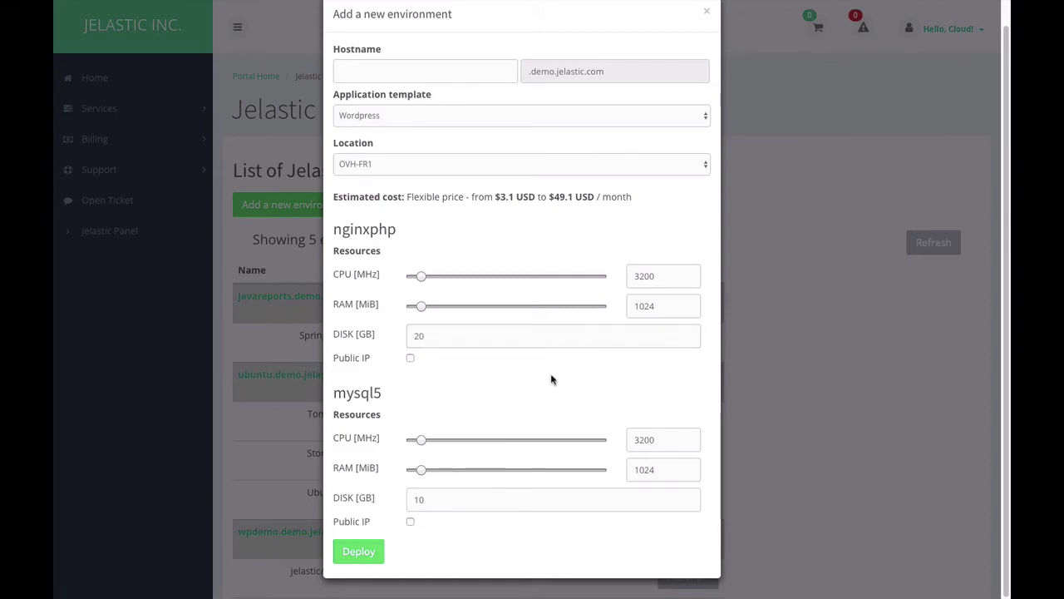
{"action": "left_click", "coordinate": [410, 360]}
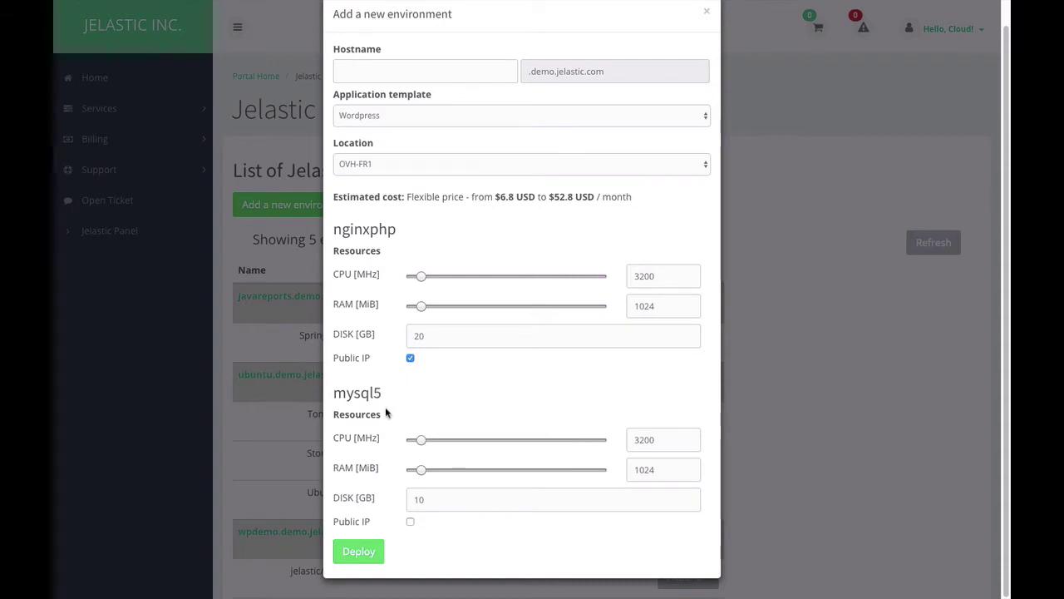
{"action": "left_click", "coordinate": [419, 441]}
{"action": "left_click_drag", "start_coordinate": [421, 444], "coordinate": [428, 444]}
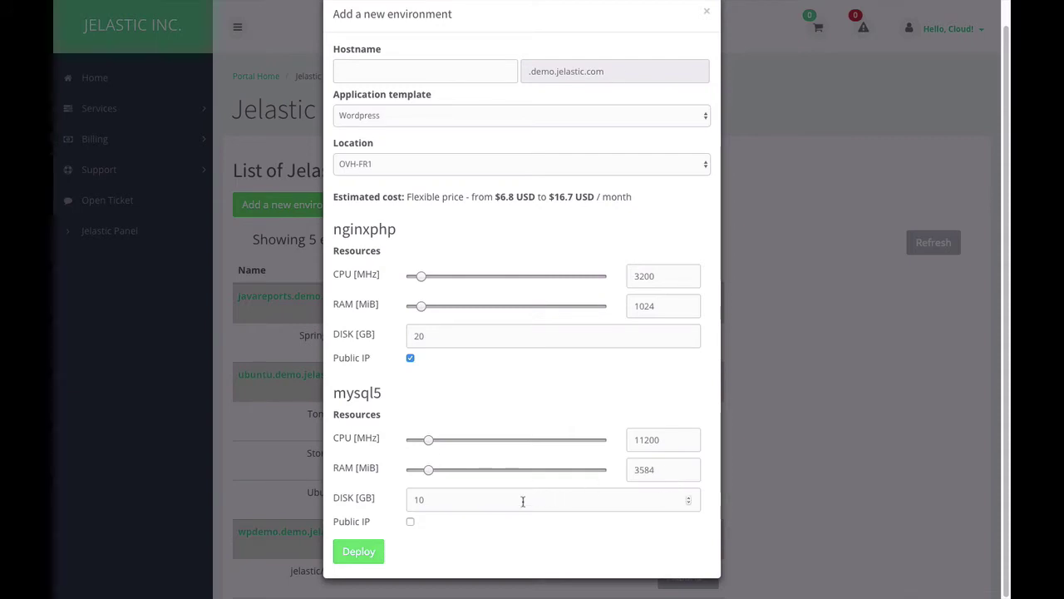
{"action": "left_click", "coordinate": [449, 499]}
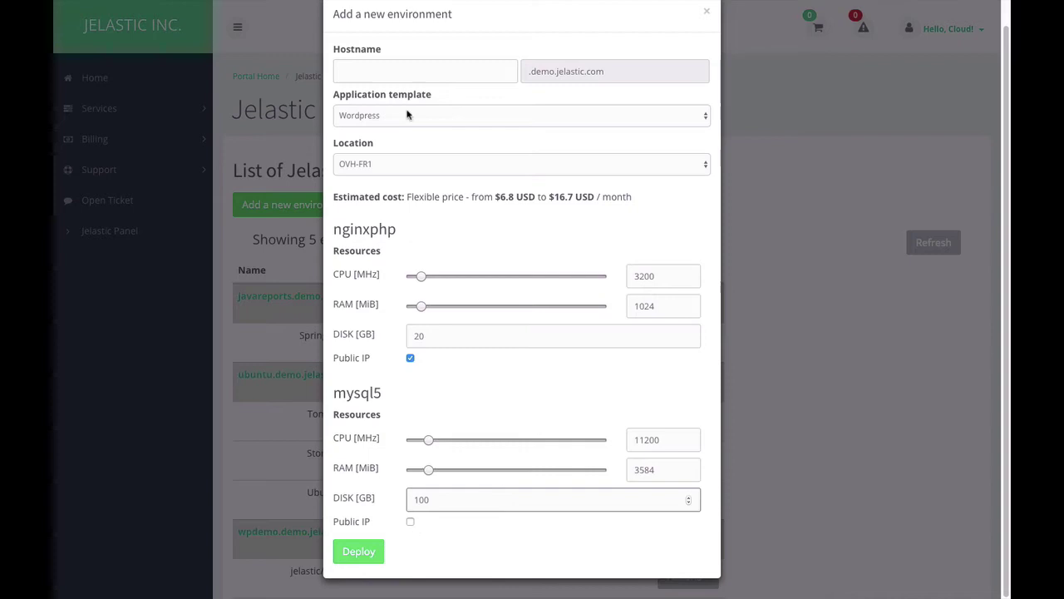
Step: Enter wordpressdemo123 as the hostname and test the nginxphp CPU slider before resetting it
{"action": "left_click", "coordinate": [398, 70]}
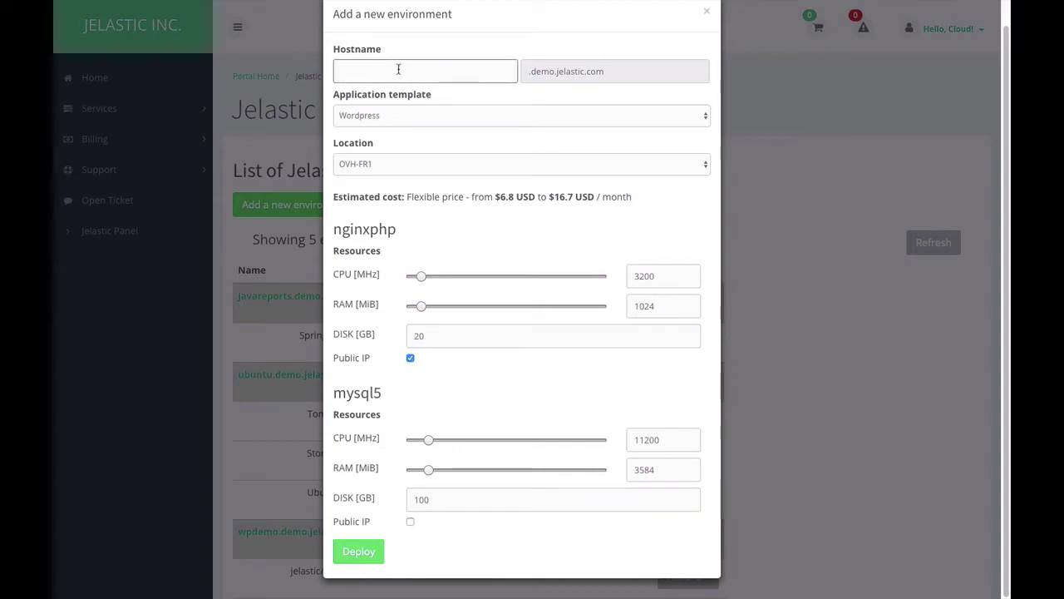
{"action": "type", "text": "wo"}
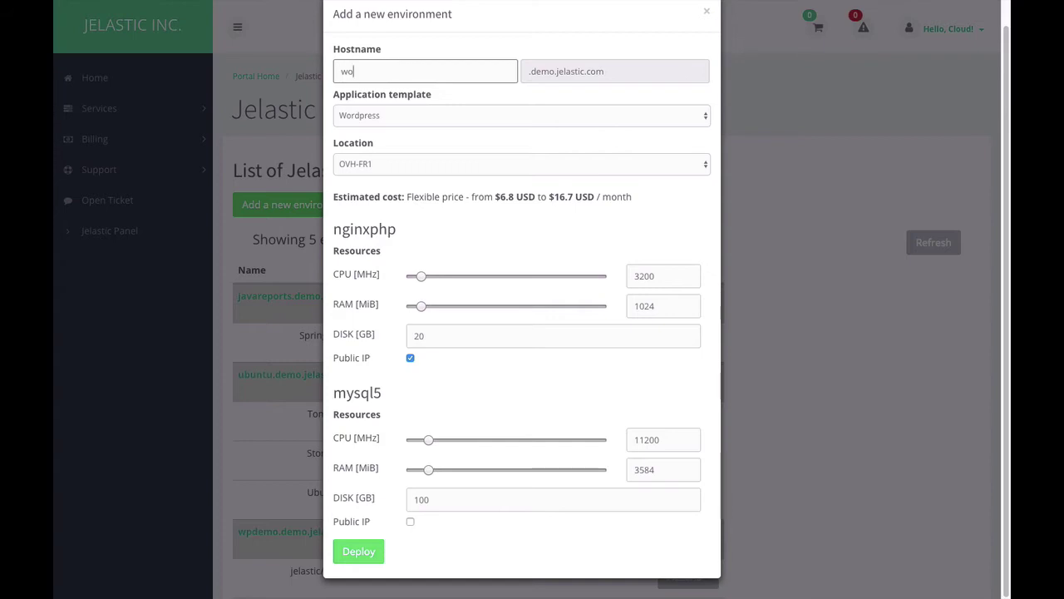
{"action": "type", "text": "rdpress"}
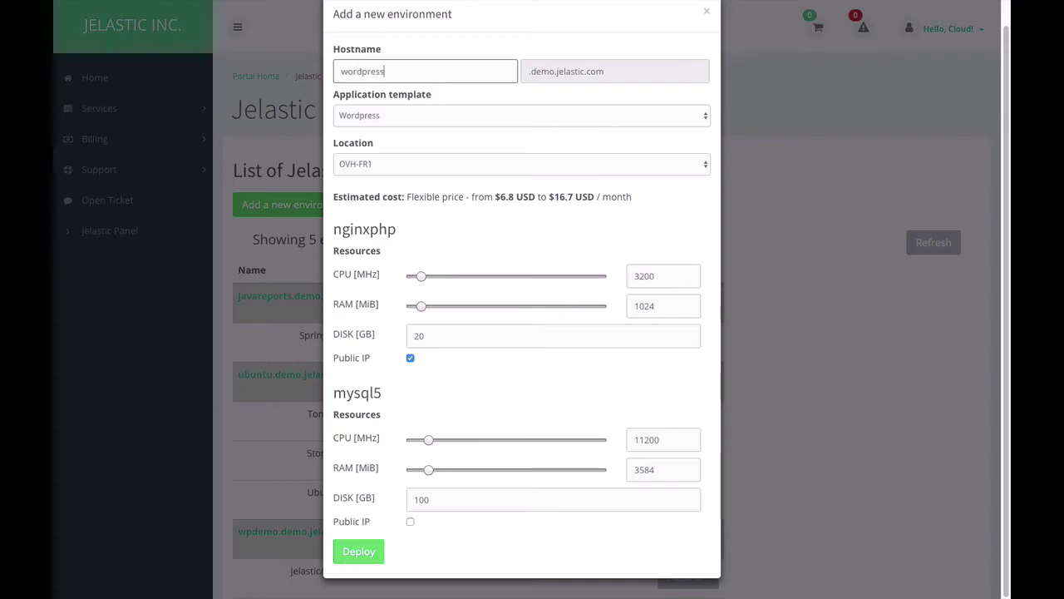
{"action": "type", "text": "demo123"}
{"action": "mouse_move", "coordinate": [422, 275]}
{"action": "left_mouse_down"}
{"action": "mouse_move", "coordinate": [439, 275]}
{"action": "mouse_move", "coordinate": [422, 278]}
{"action": "left_mouse_up"}
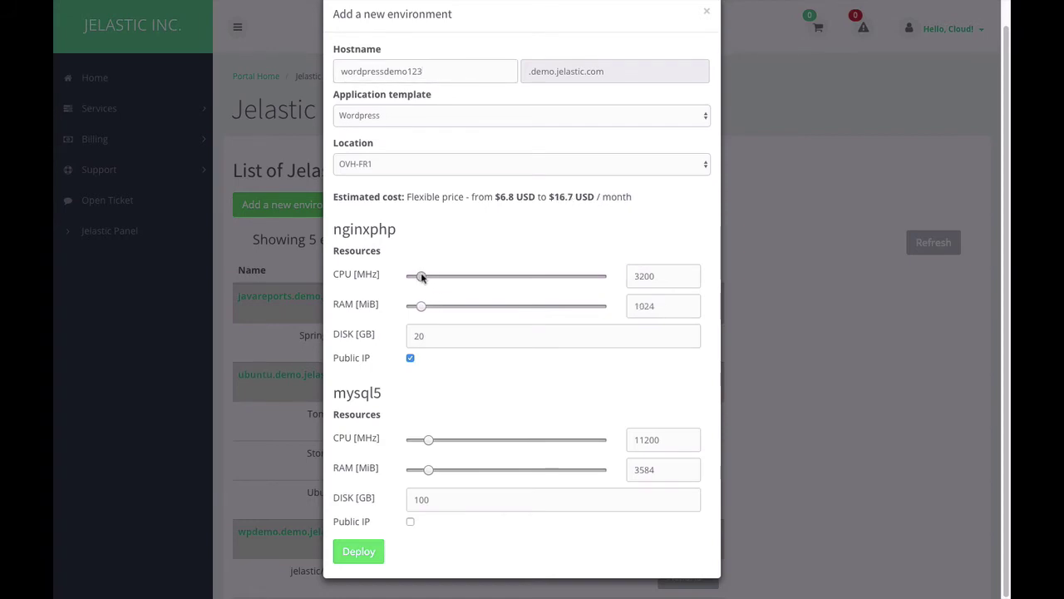
Step: Deploy the wordpressdemo123 environment and wait for the 'Creating a new environment: Success!' message
{"action": "left_click", "coordinate": [340, 561]}
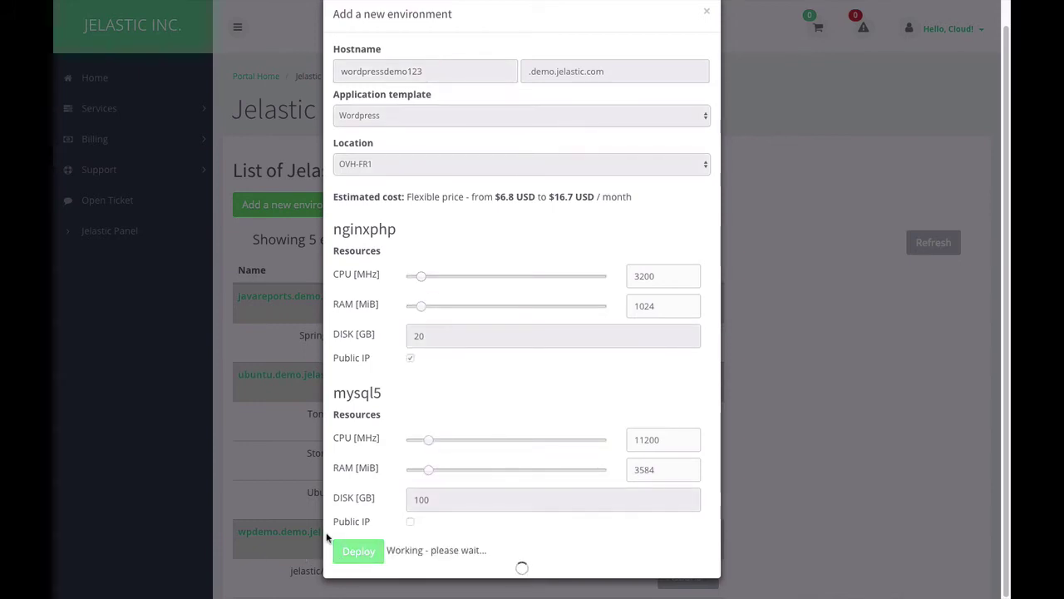
{"action": "scroll", "coordinate": [326, 539], "scroll_direction": "up", "scroll_amount": 1}
{"action": "scroll", "coordinate": [326, 539], "scroll_direction": "down", "scroll_amount": 1}
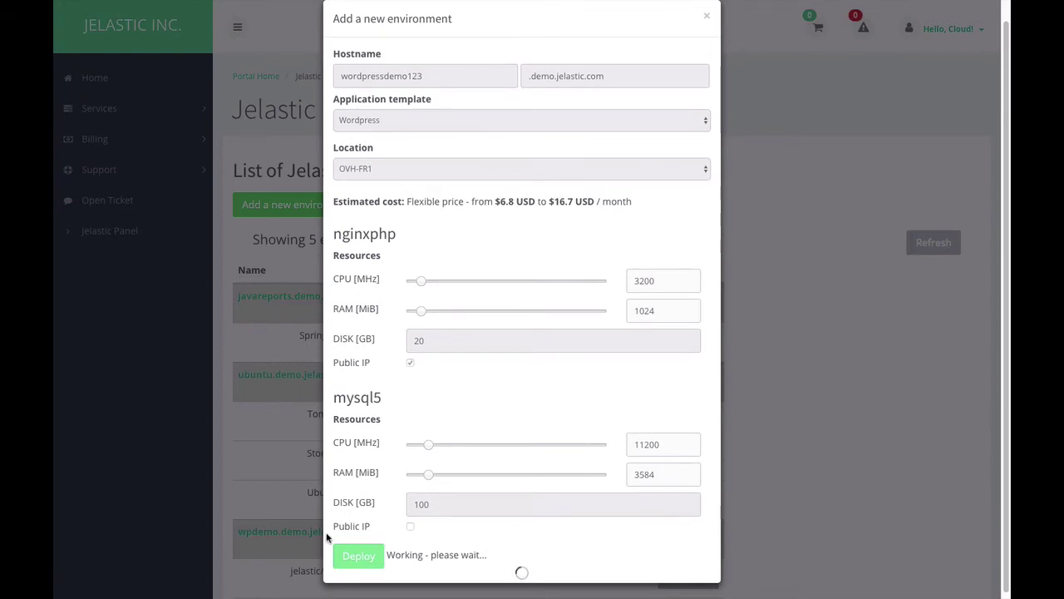
{"action": "scroll", "coordinate": [326, 539], "scroll_direction": "up", "scroll_amount": 1}
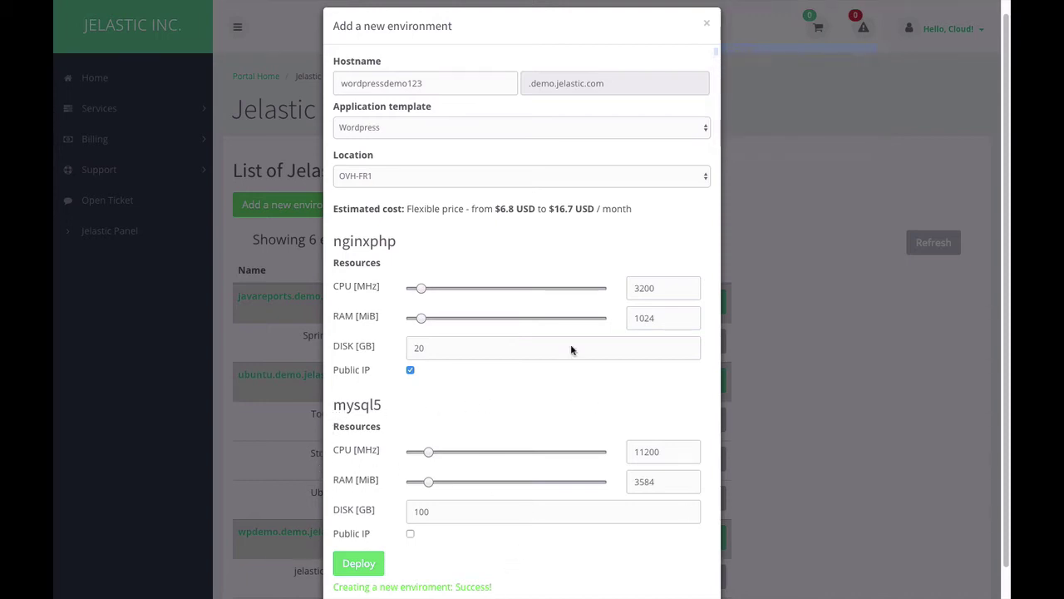
Step: Close the creation form, scroll to wordpressdemo123, and show its MySQL node's Actions menu
{"action": "left_click", "coordinate": [708, 26]}
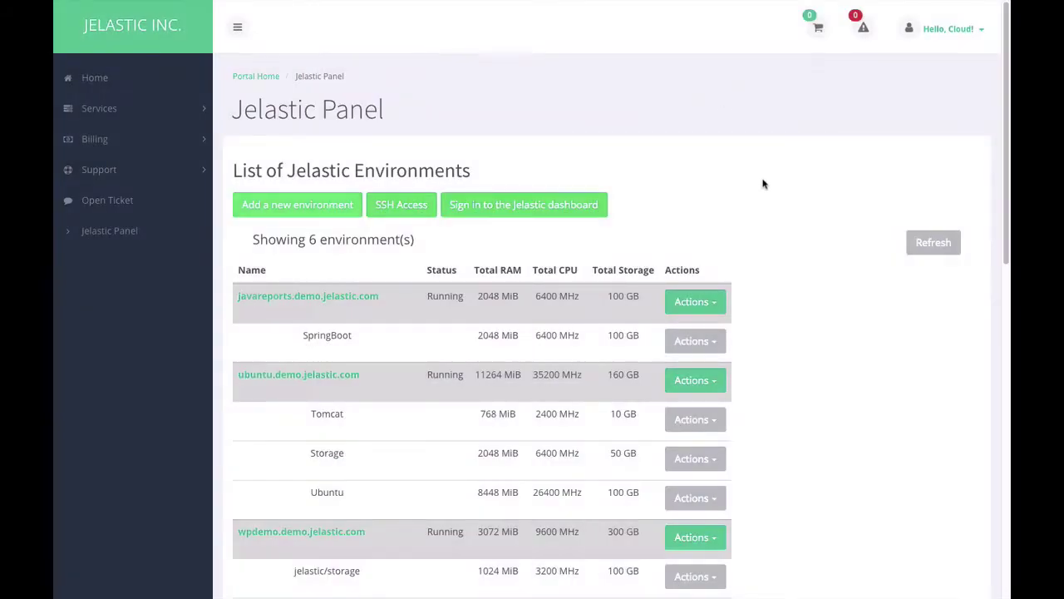
{"action": "scroll", "coordinate": [763, 184], "scroll_direction": "down", "scroll_amount": 5}
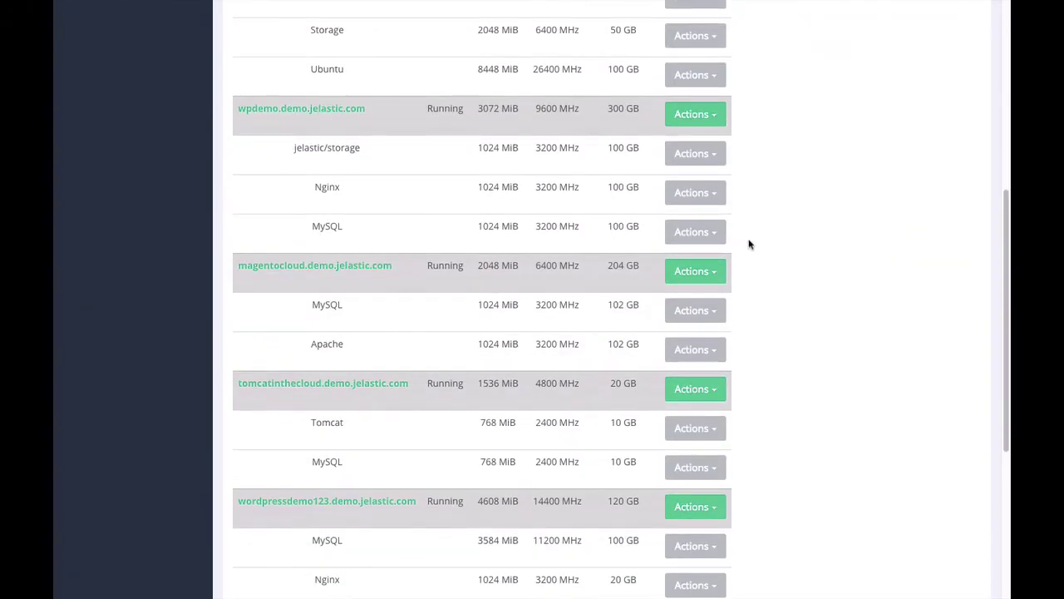
{"action": "scroll", "coordinate": [608, 372], "scroll_direction": "down", "scroll_amount": 1}
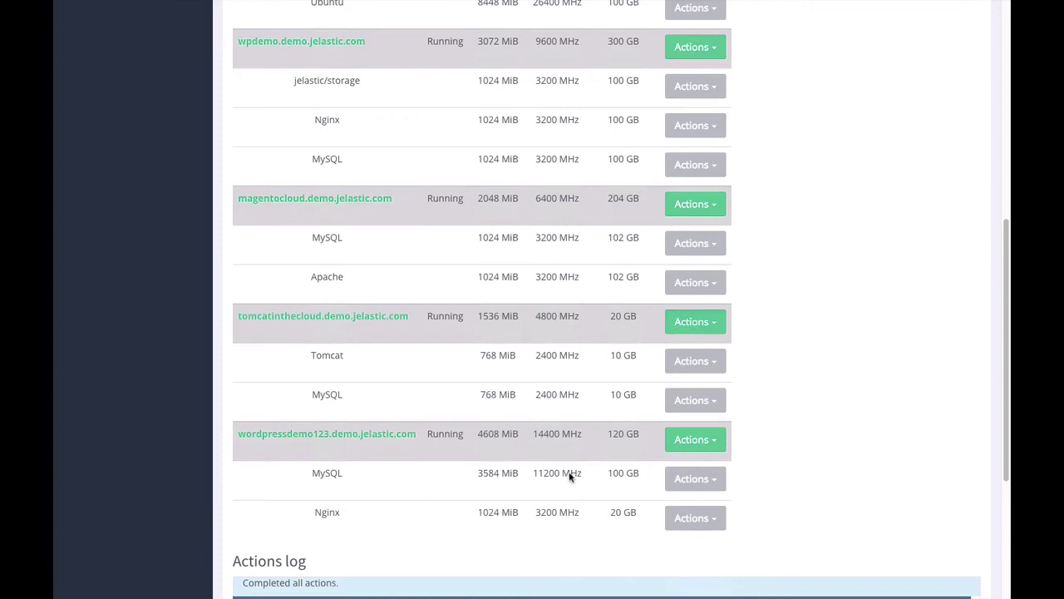
{"action": "left_click", "coordinate": [697, 481]}
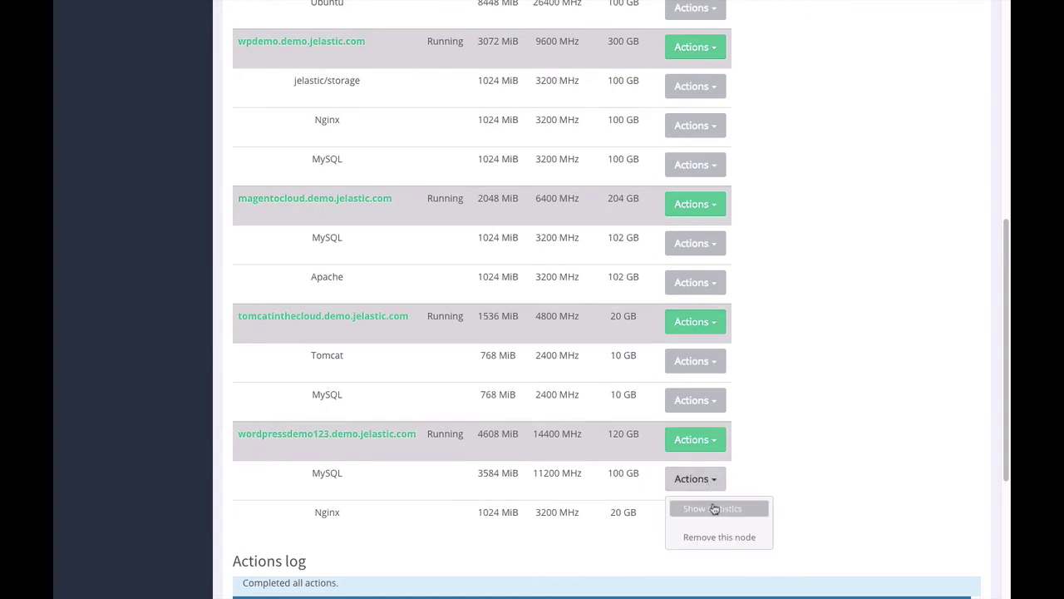
Step: Dismiss the MySQL options, close the WordPress site tab, and show wordpressdemo123's Actions menu
{"action": "left_click", "coordinate": [746, 478]}
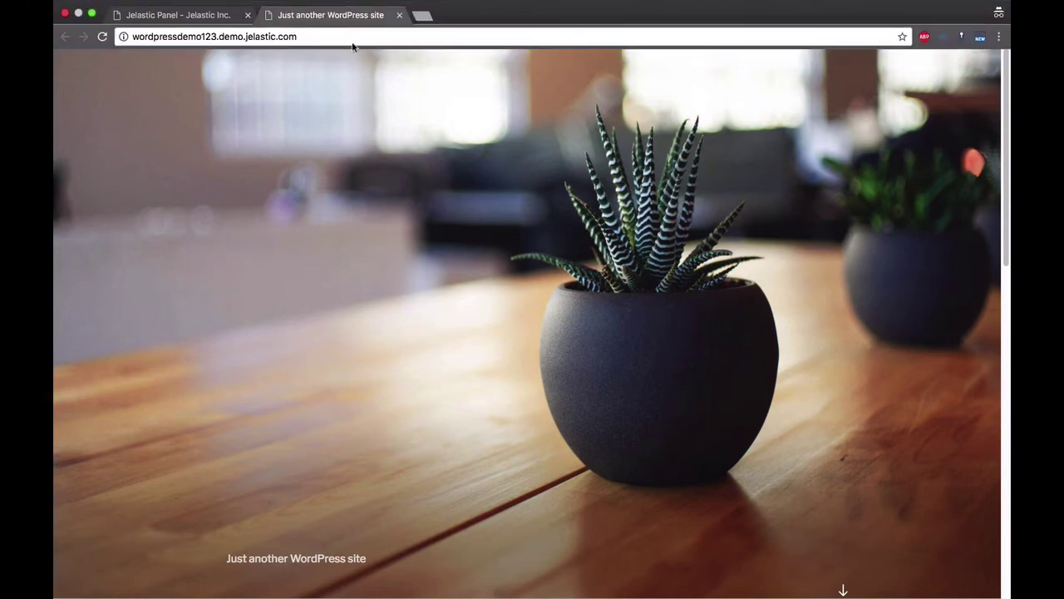
{"action": "left_click", "coordinate": [400, 16]}
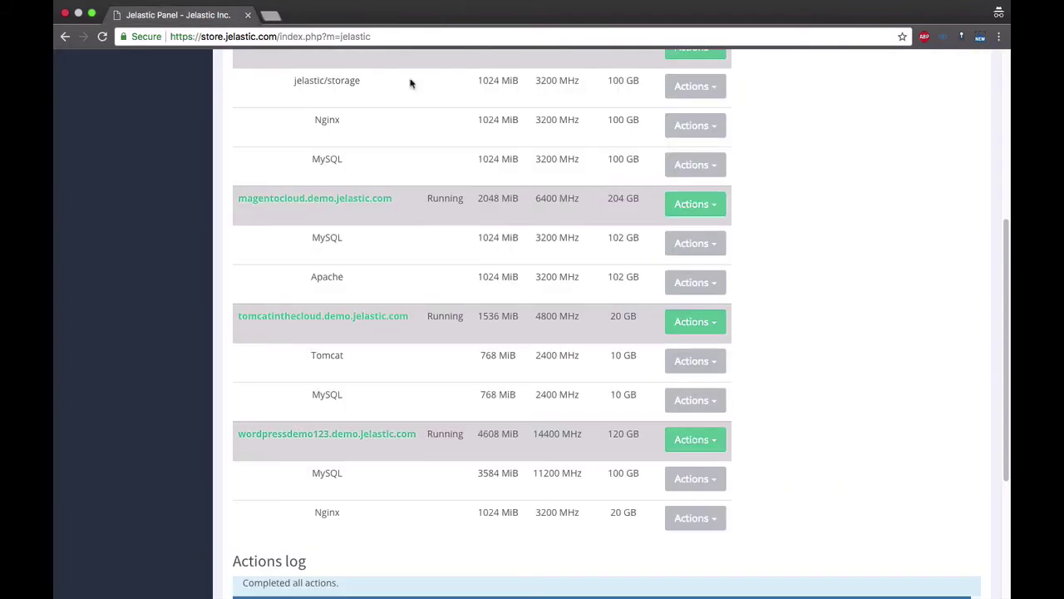
{"action": "left_click", "coordinate": [694, 444]}
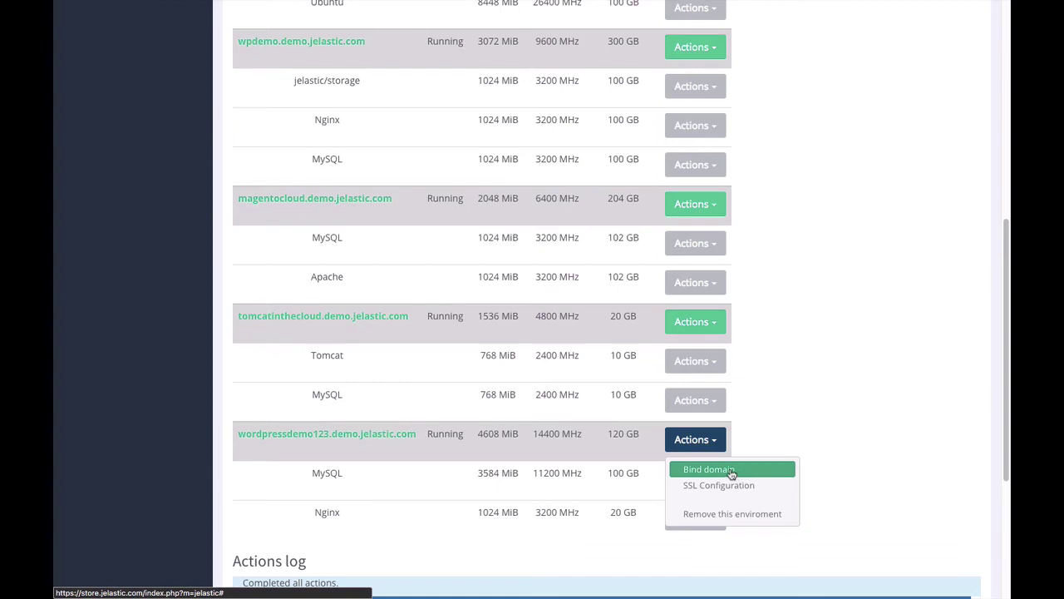
{"action": "left_click", "coordinate": [730, 469]}
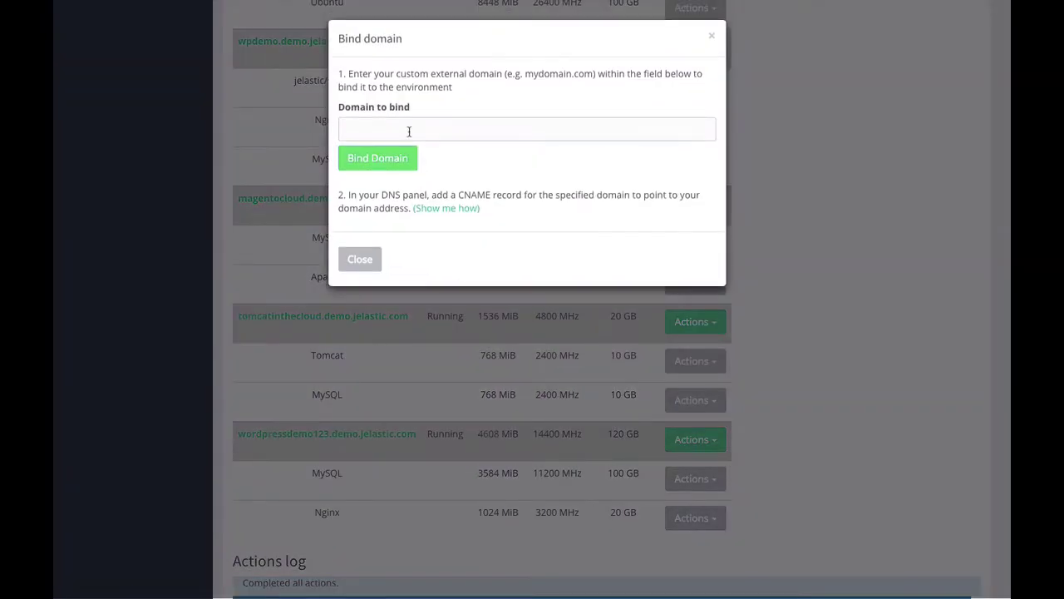
{"action": "left_click", "coordinate": [712, 37]}
{"action": "left_click", "coordinate": [702, 439]}
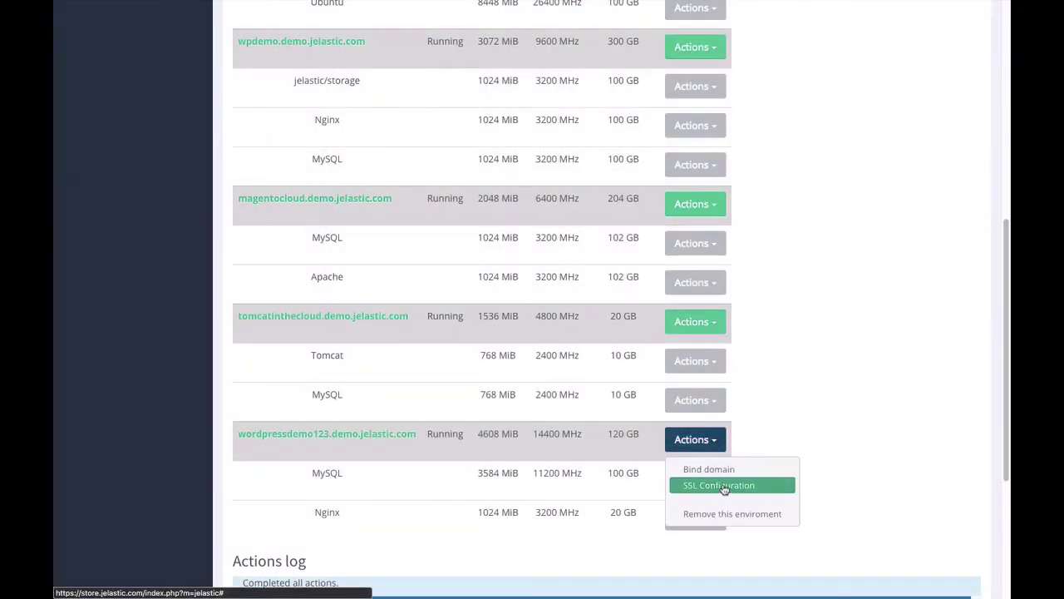
{"action": "left_click", "coordinate": [724, 486]}
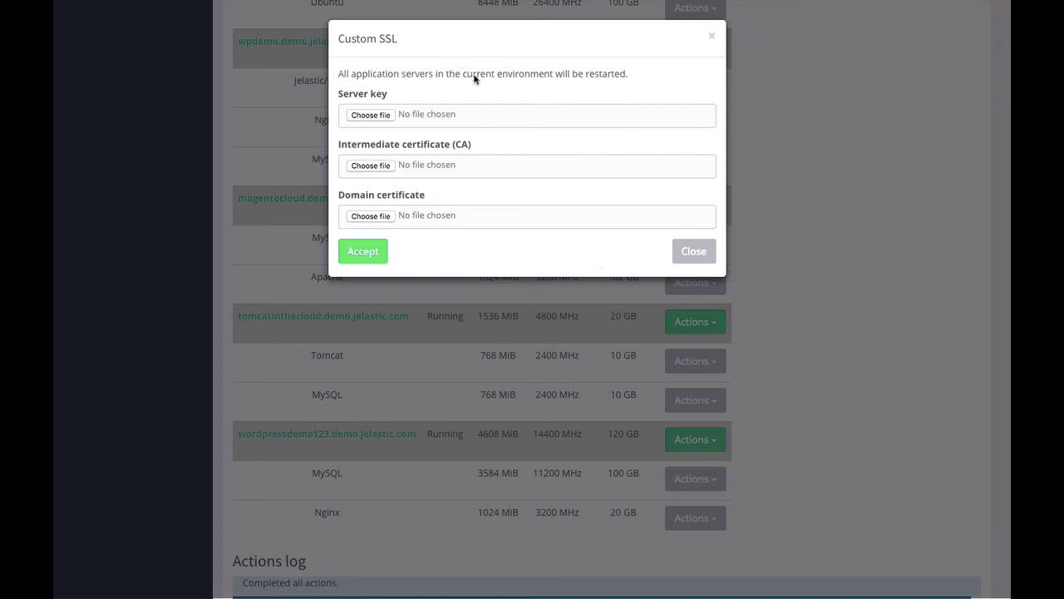
{"action": "left_click", "coordinate": [711, 39]}
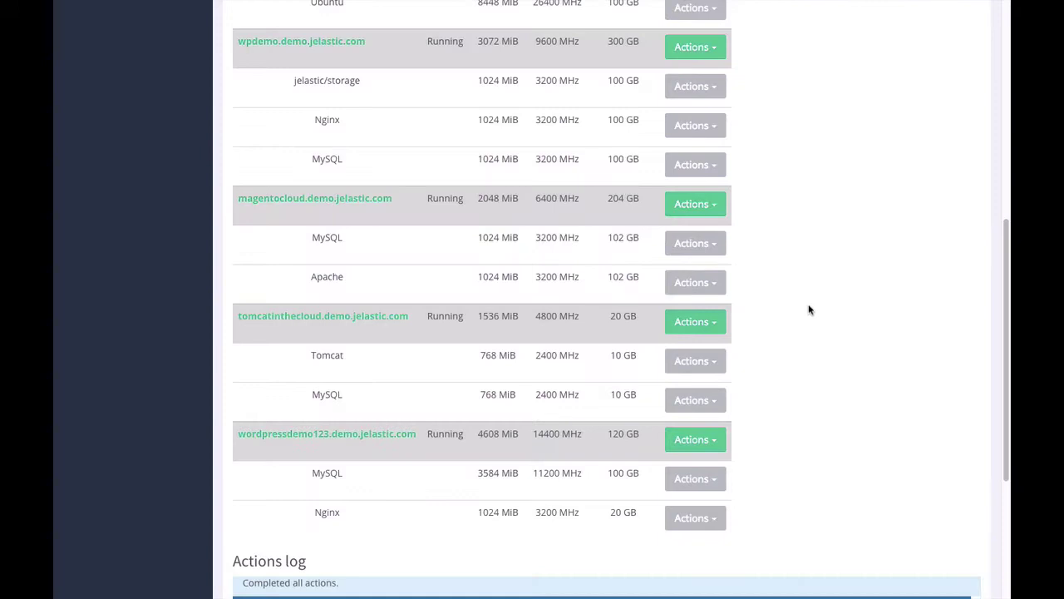
Step: Open the SpringBoot node's usage statistics and chart them over a 1-week duration
{"action": "scroll", "coordinate": [781, 324], "scroll_direction": "up", "scroll_amount": 6}
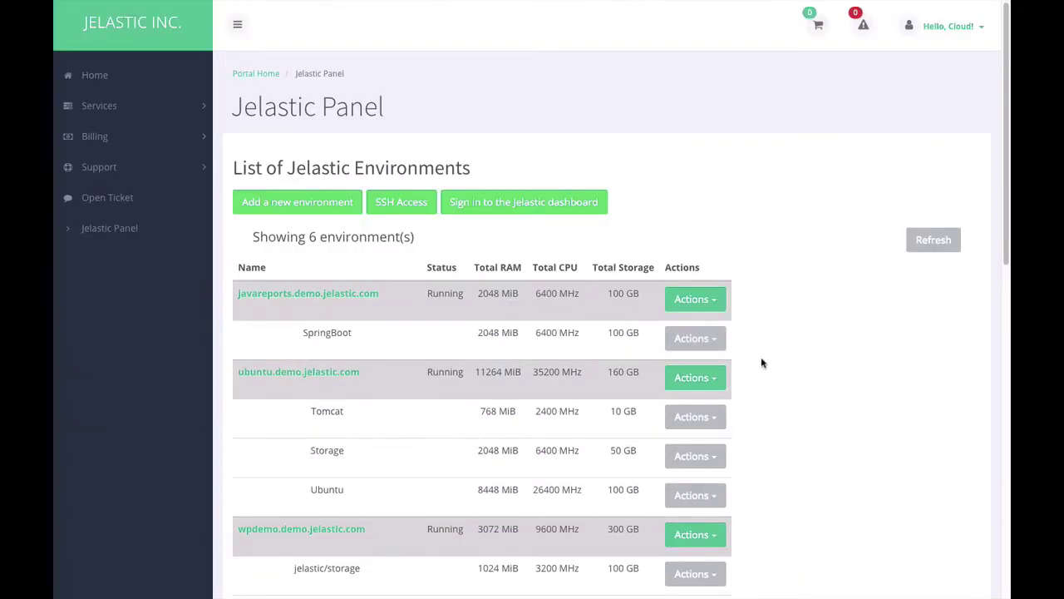
{"action": "left_click", "coordinate": [695, 339]}
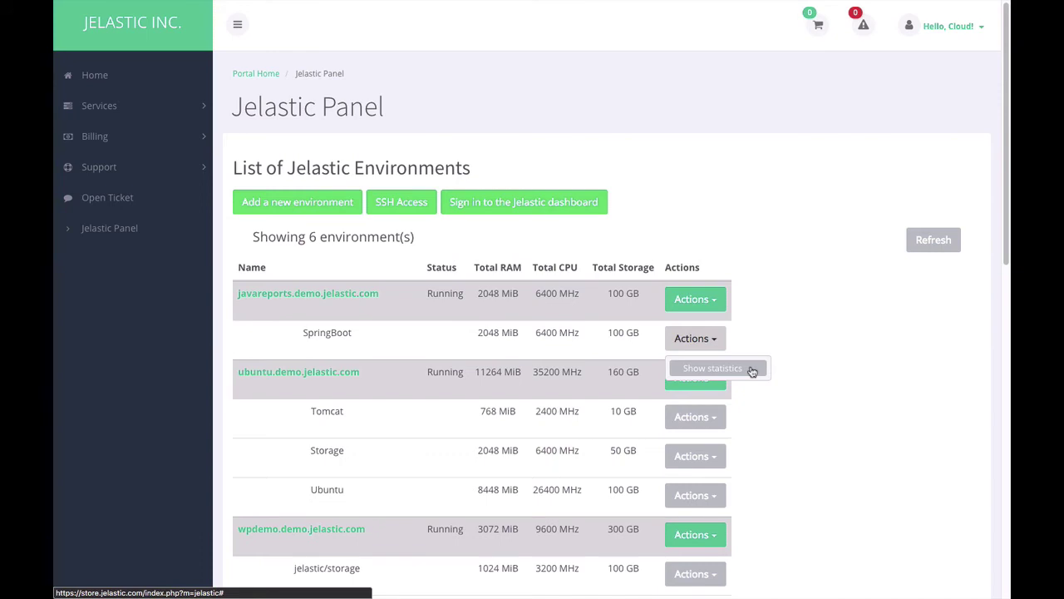
{"action": "left_click", "coordinate": [748, 369]}
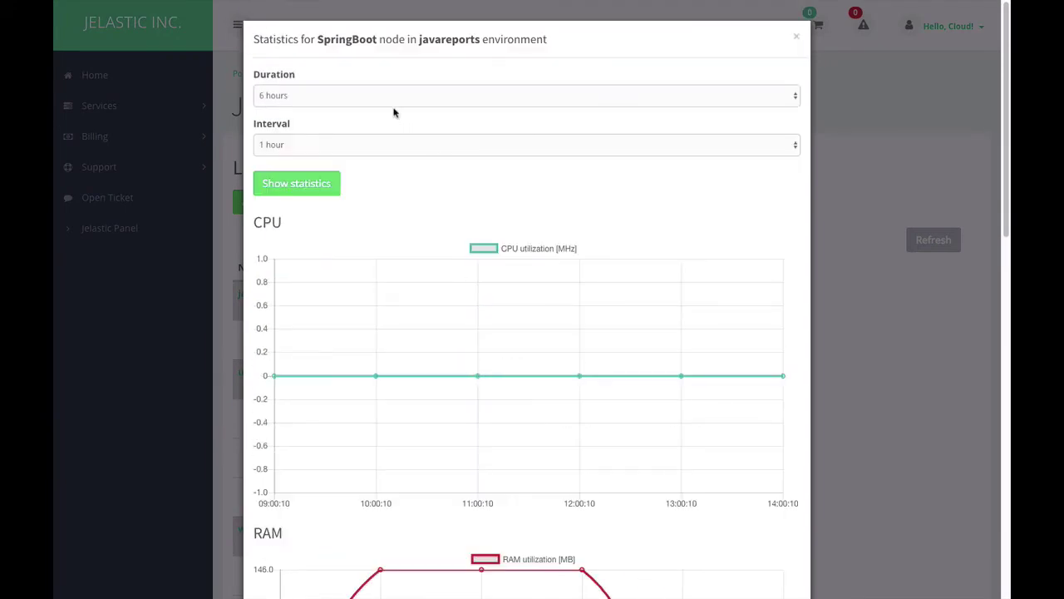
{"action": "left_click", "coordinate": [395, 95]}
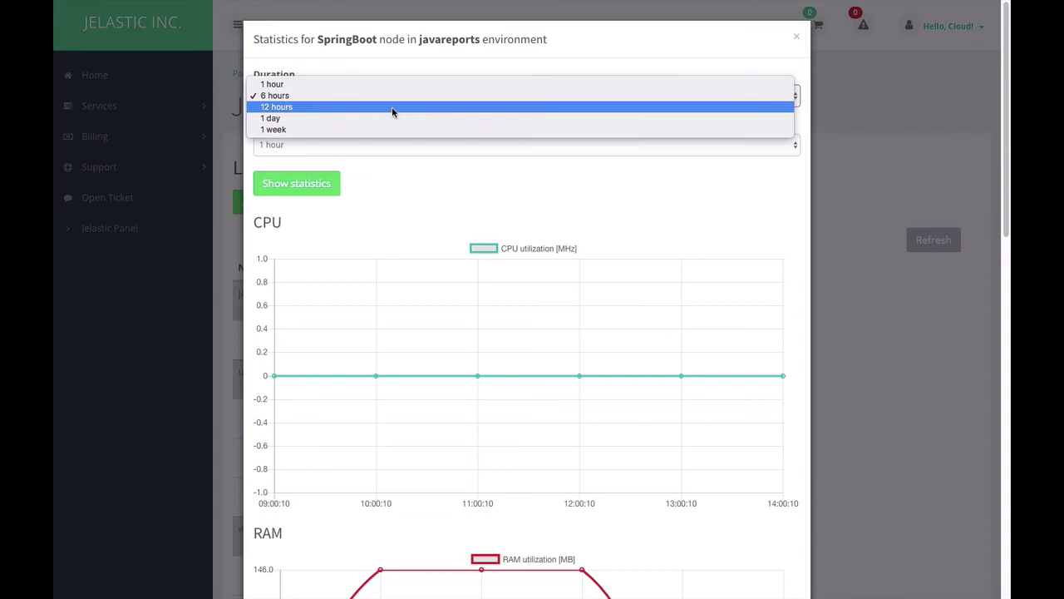
{"action": "left_click", "coordinate": [382, 129]}
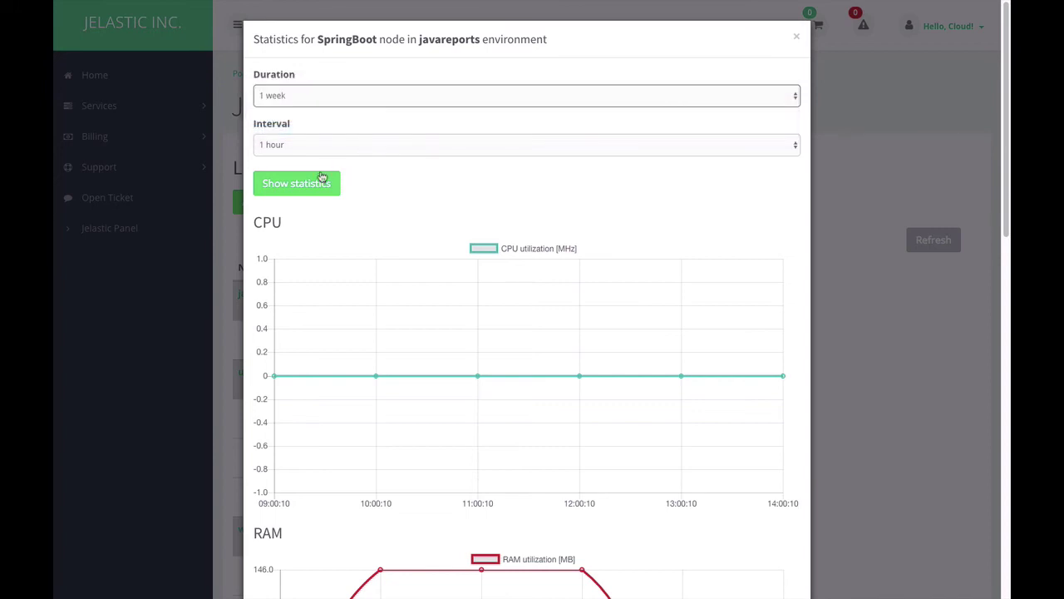
{"action": "left_click", "coordinate": [312, 186]}
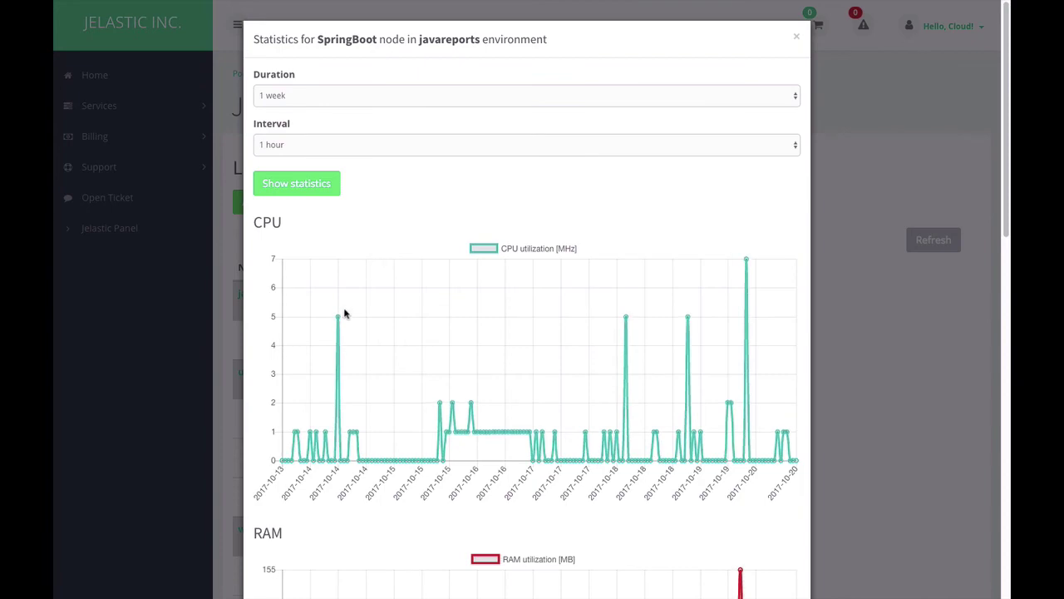
{"action": "scroll", "coordinate": [682, 357], "scroll_direction": "down", "scroll_amount": 1}
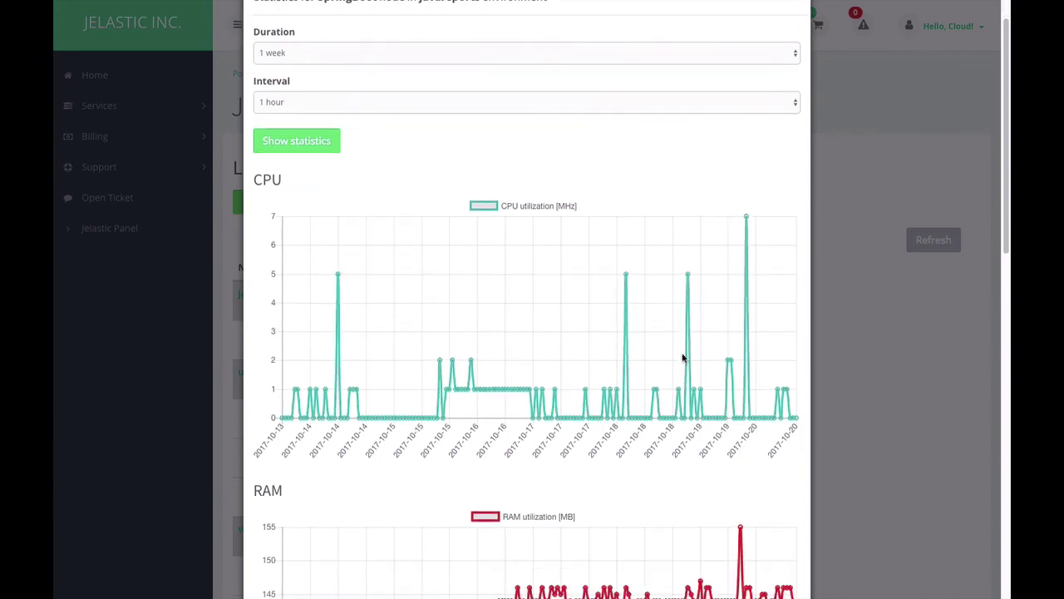
{"action": "scroll", "coordinate": [670, 430], "scroll_direction": "down", "scroll_amount": 8}
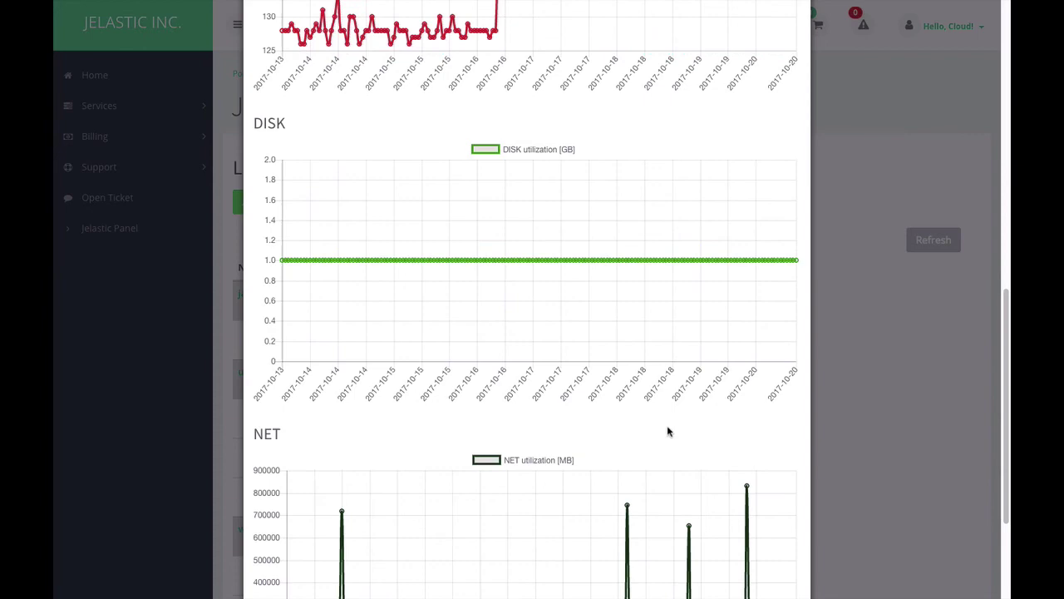
{"action": "scroll", "coordinate": [669, 431], "scroll_direction": "down", "scroll_amount": 4}
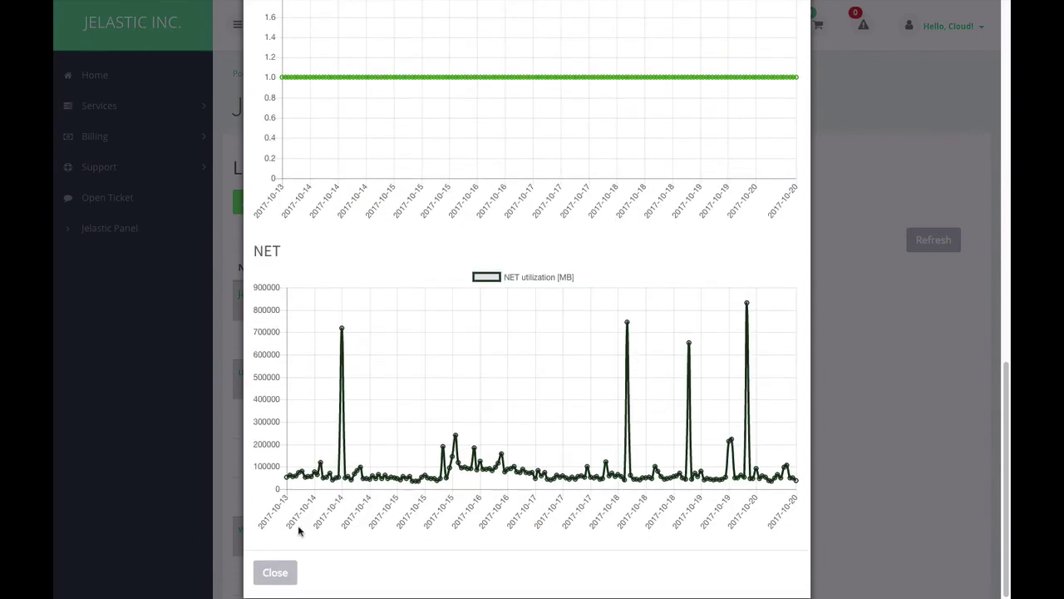
{"action": "scroll", "coordinate": [720, 517], "scroll_direction": "up", "scroll_amount": 12}
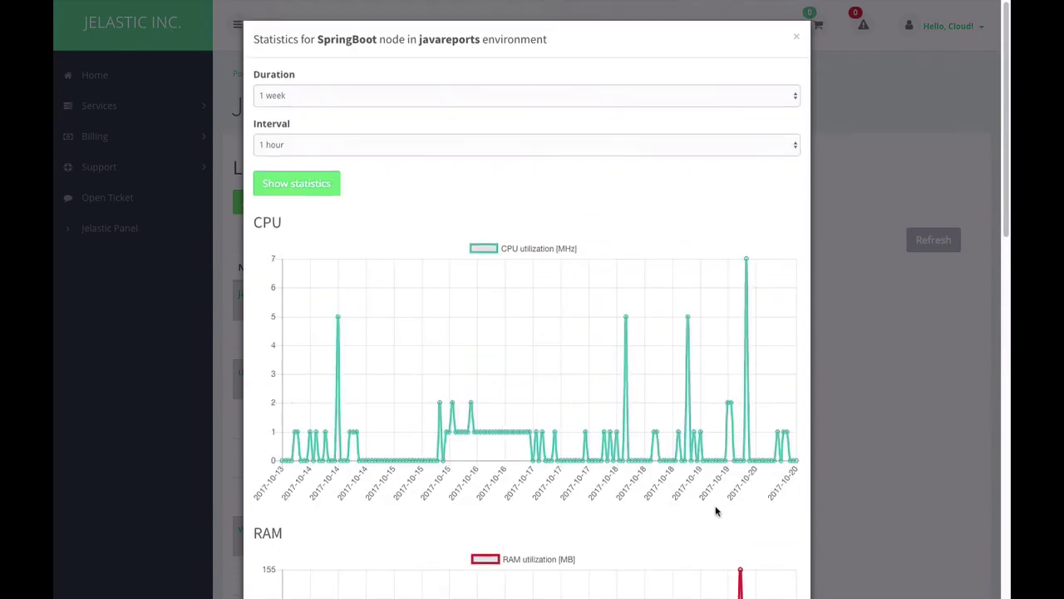
Step: Redraw the SpringBoot statistics for 1 day, review the charts, then close the window
{"action": "left_click", "coordinate": [261, 102]}
{"action": "left_click", "coordinate": [281, 84]}
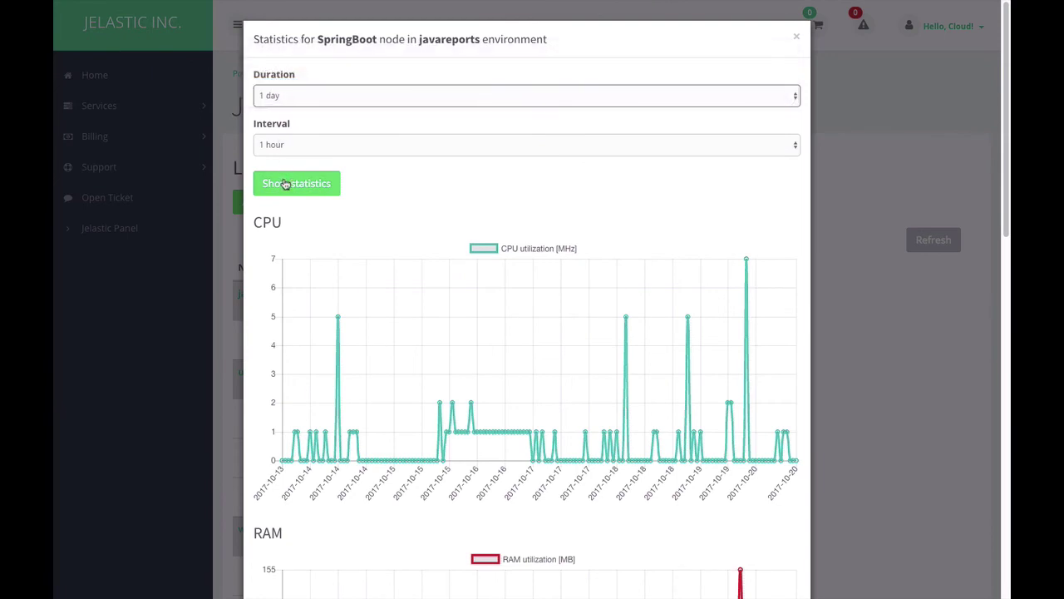
{"action": "left_click", "coordinate": [284, 184]}
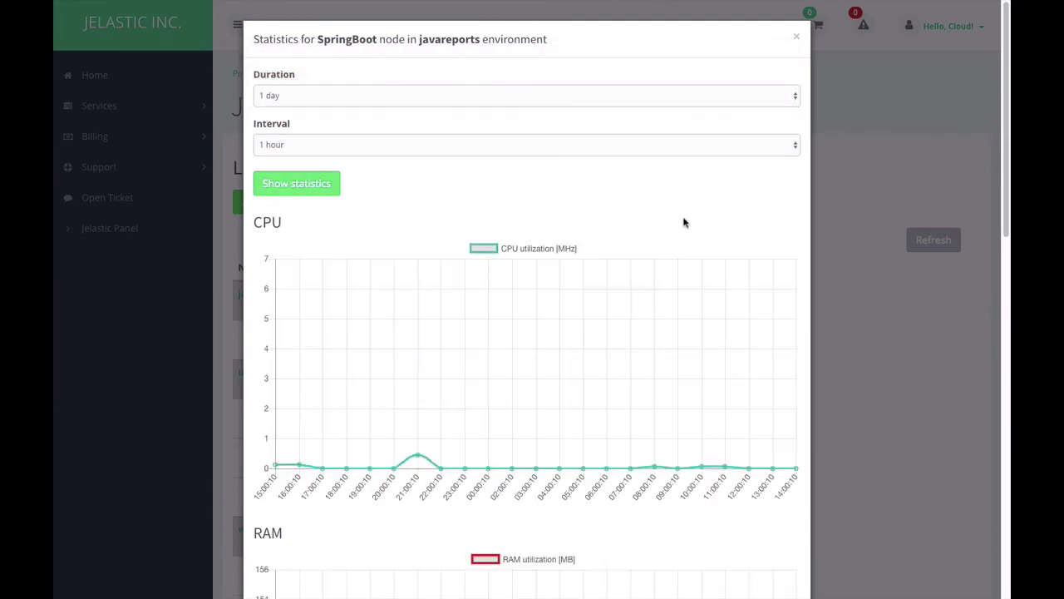
{"action": "scroll", "coordinate": [516, 316], "scroll_direction": "down", "scroll_amount": 5}
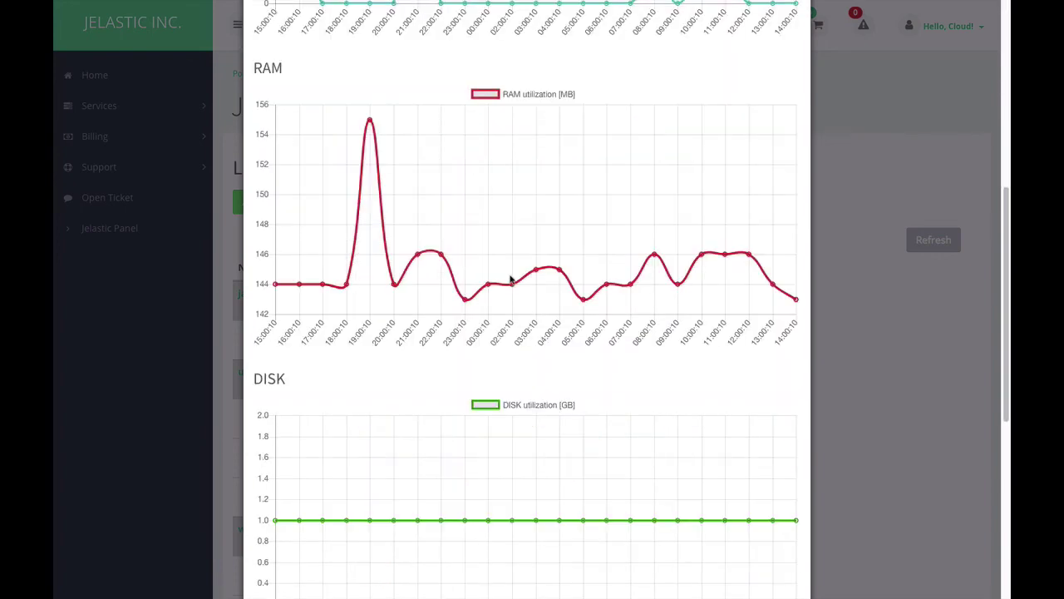
{"action": "scroll", "coordinate": [509, 274], "scroll_direction": "down", "scroll_amount": 1}
{"action": "scroll", "coordinate": [505, 263], "scroll_direction": "down", "scroll_amount": 4}
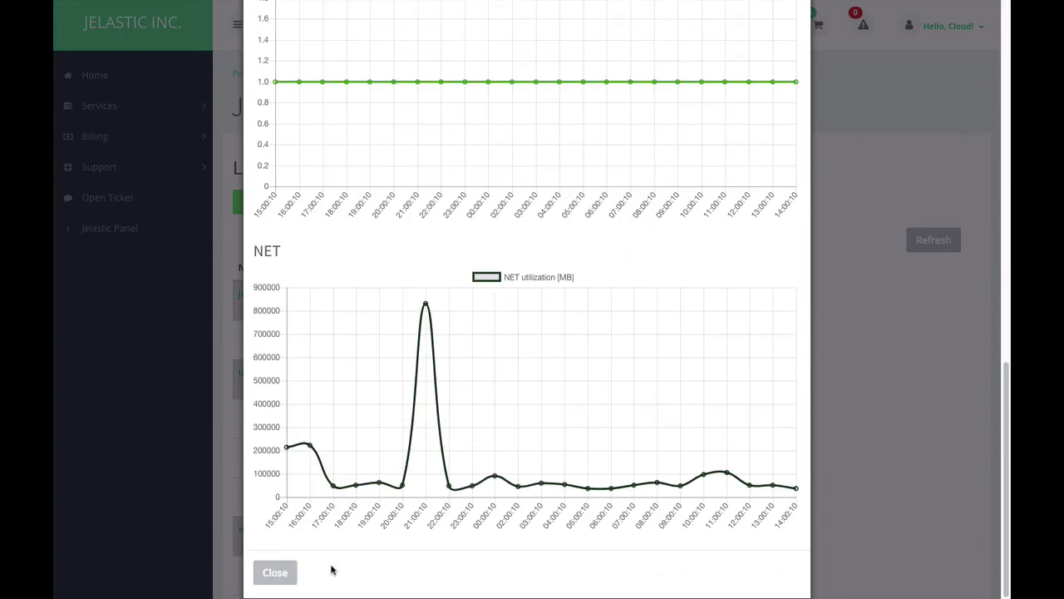
{"action": "left_click", "coordinate": [287, 572]}
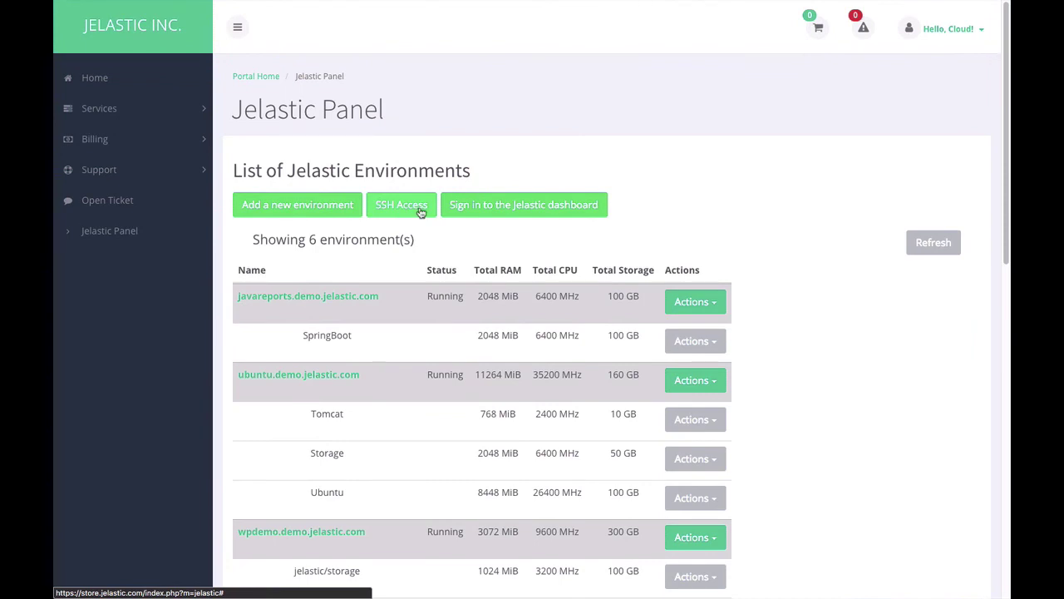
{"action": "left_click", "coordinate": [420, 208]}
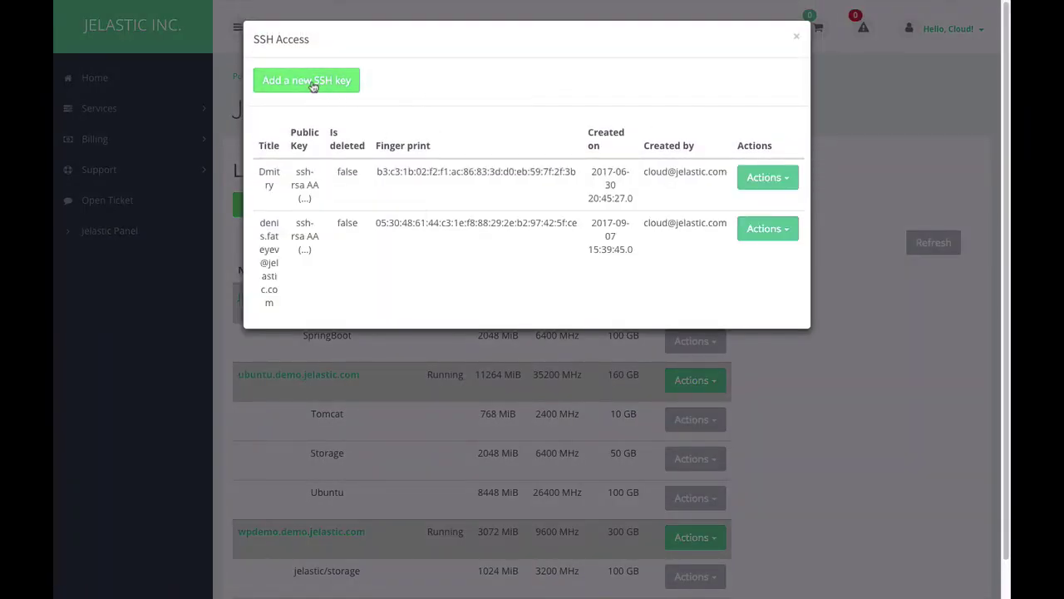
{"action": "left_click", "coordinate": [312, 83]}
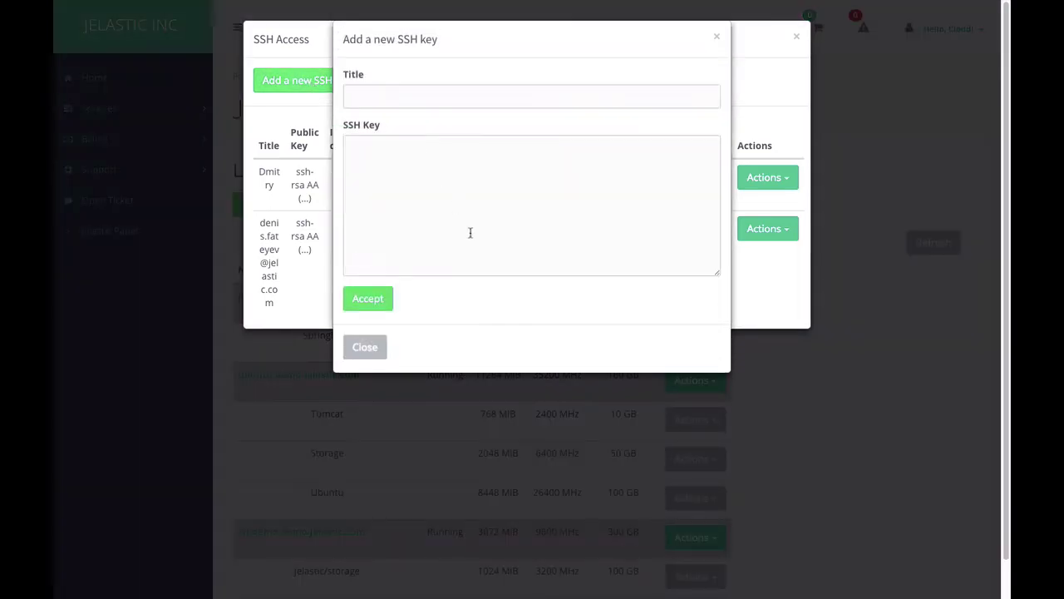
{"action": "left_click", "coordinate": [717, 36]}
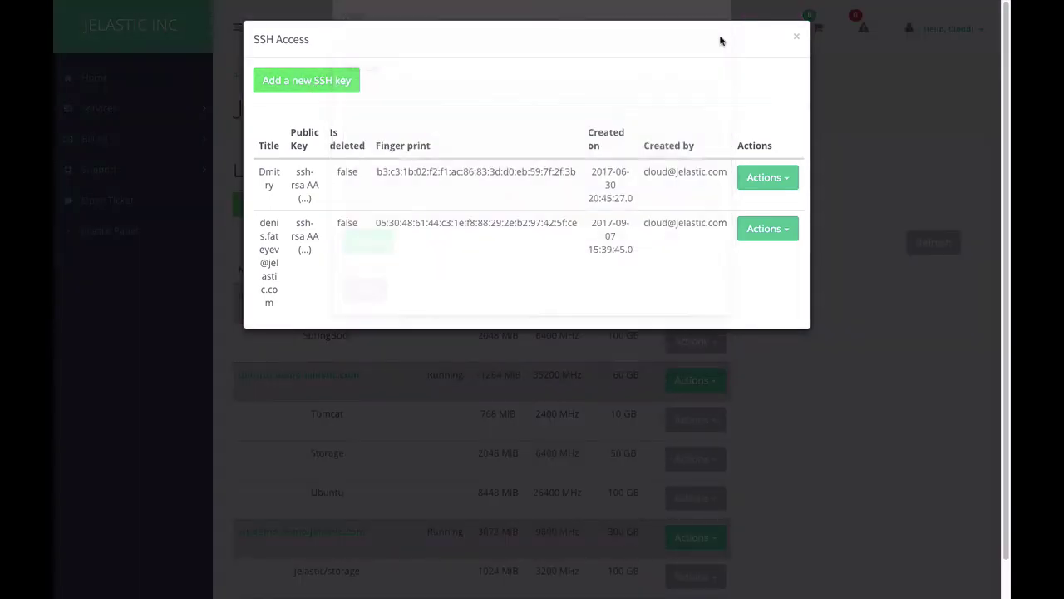
{"action": "left_click", "coordinate": [796, 38]}
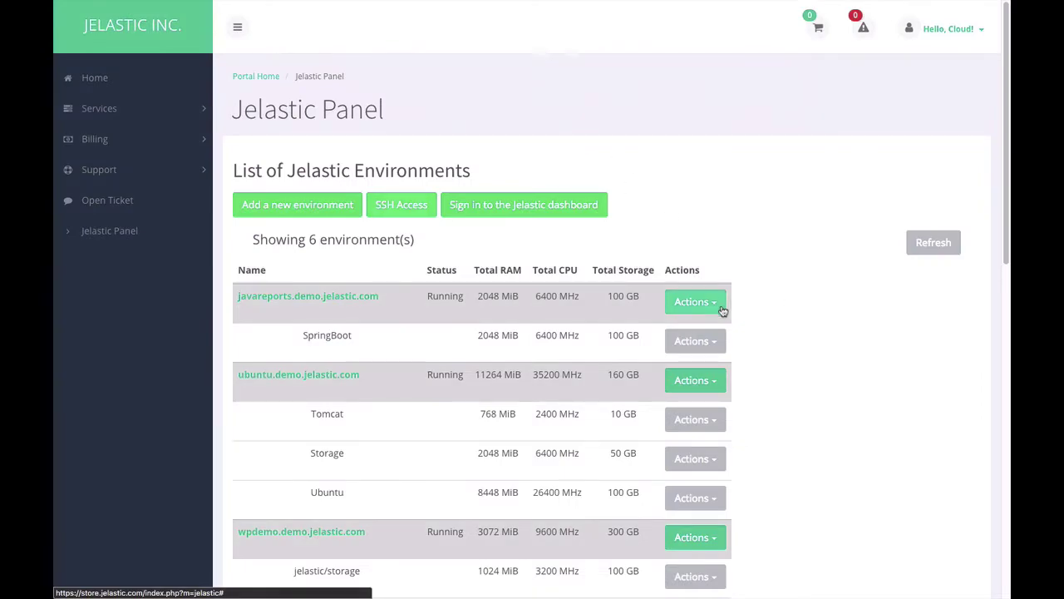
{"action": "scroll", "coordinate": [730, 319], "scroll_direction": "down", "scroll_amount": 5}
{"action": "scroll", "coordinate": [447, 397], "scroll_direction": "down", "scroll_amount": 4}
{"action": "scroll", "coordinate": [305, 404], "scroll_direction": "up", "scroll_amount": 3}
{"action": "scroll", "coordinate": [750, 496], "scroll_direction": "down", "scroll_amount": 3}
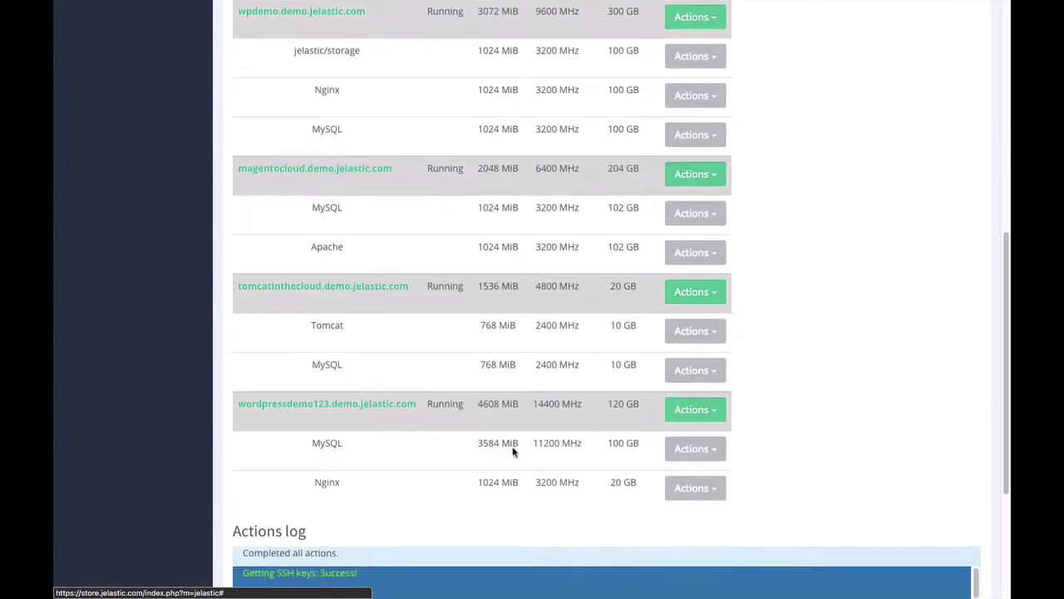
{"action": "scroll", "coordinate": [727, 486], "scroll_direction": "down", "scroll_amount": 5}
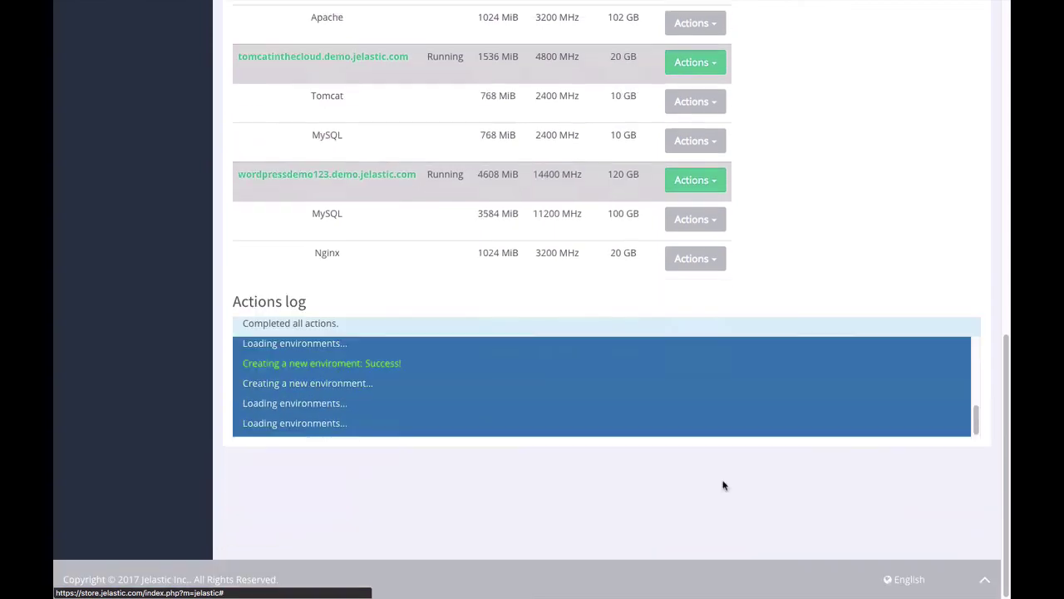
{"action": "scroll", "coordinate": [627, 404], "scroll_direction": "up", "scroll_amount": 8}
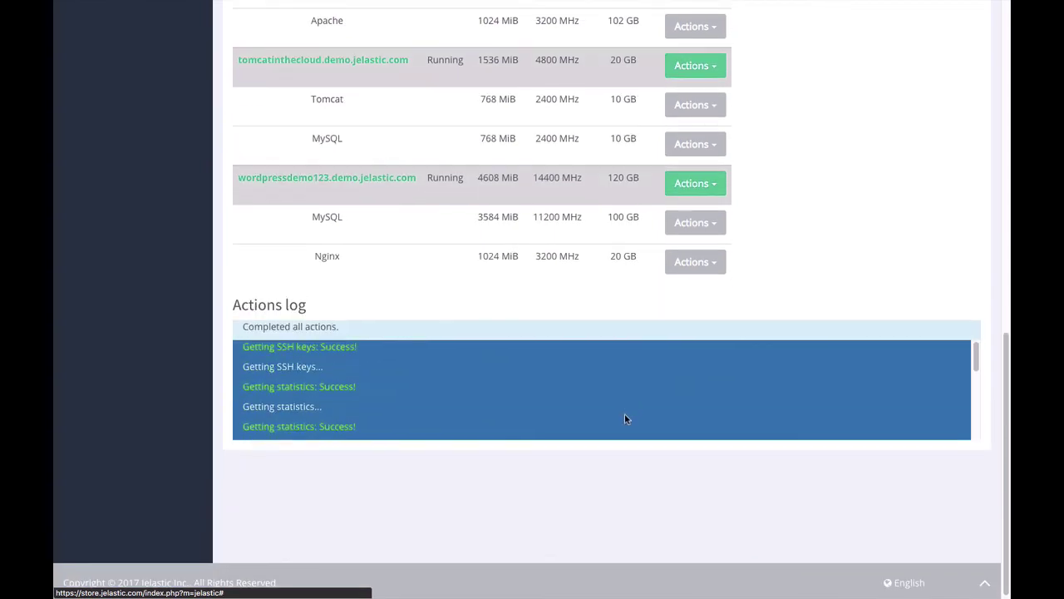
{"action": "scroll", "coordinate": [633, 430], "scroll_direction": "up", "scroll_amount": 5}
{"action": "scroll", "coordinate": [643, 331], "scroll_direction": "up", "scroll_amount": 1}
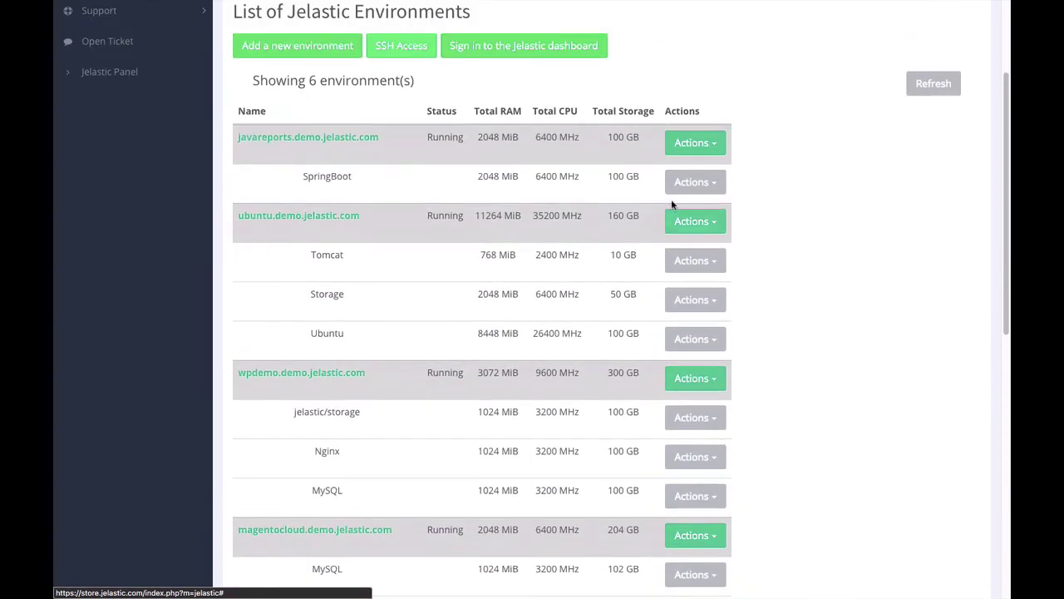
{"action": "left_click", "coordinate": [711, 148]}
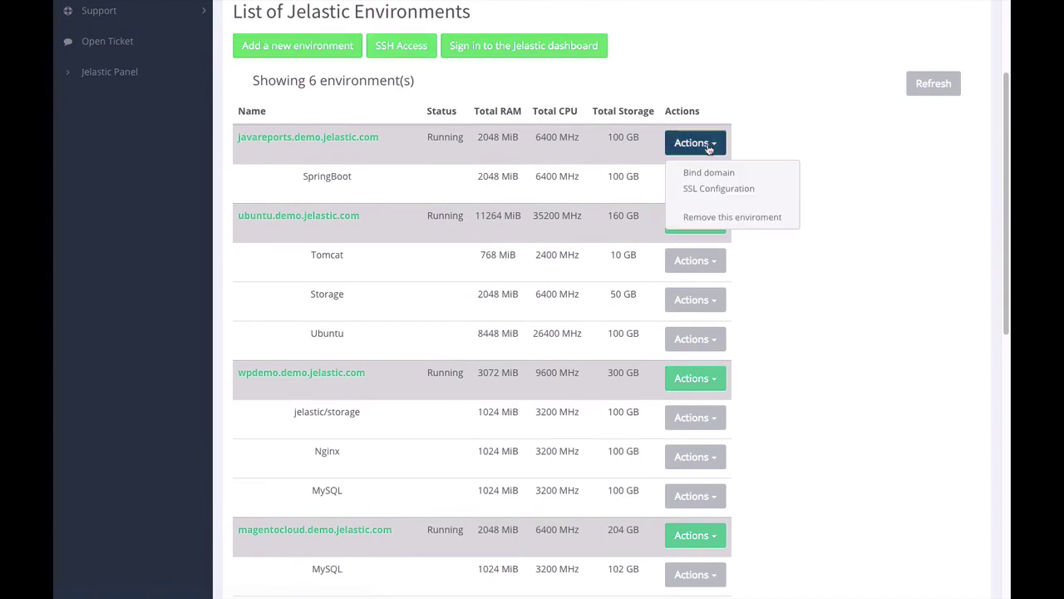
{"action": "left_click", "coordinate": [757, 219]}
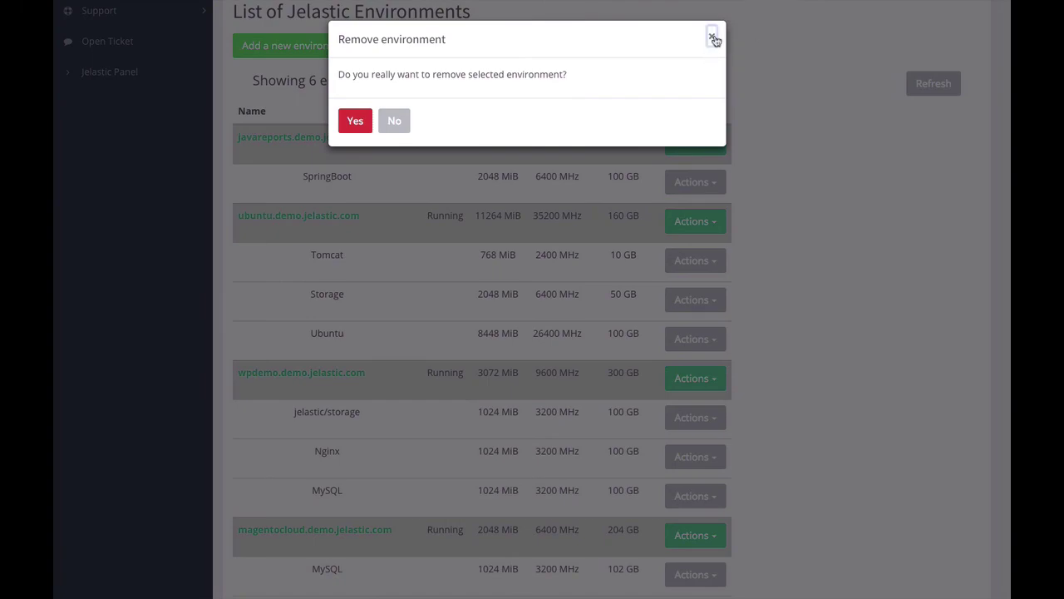
{"action": "left_click", "coordinate": [715, 40]}
{"action": "scroll", "coordinate": [754, 240], "scroll_direction": "up", "scroll_amount": 2}
{"action": "scroll", "coordinate": [757, 262], "scroll_direction": "up", "scroll_amount": 1}
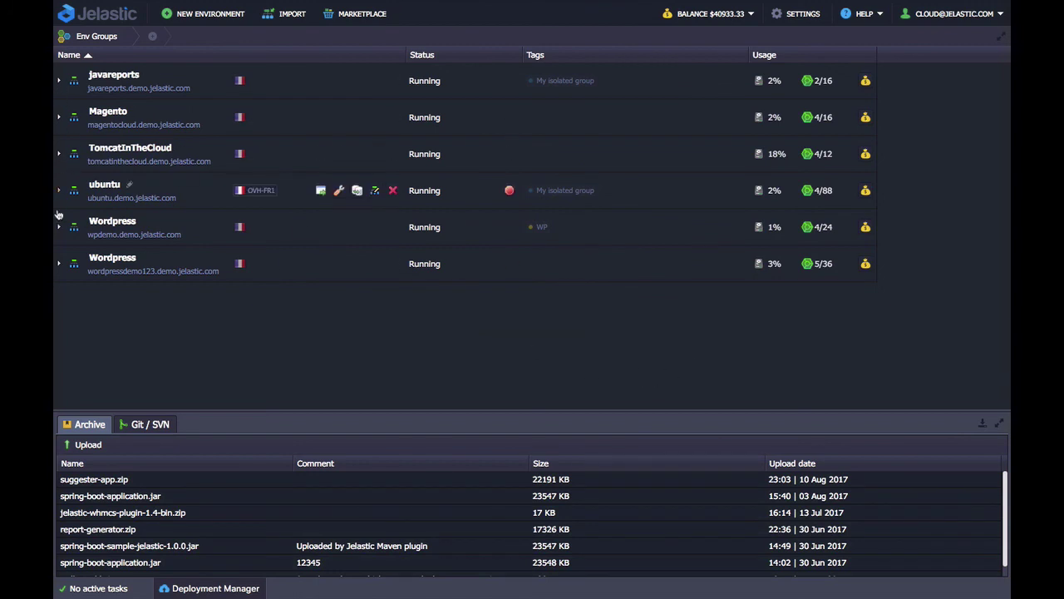
Step: Expand wordpressdemo123, trial 76 reserved cloudlets and a second Nginx node, then open Nginx config files
{"action": "left_click", "coordinate": [58, 264]}
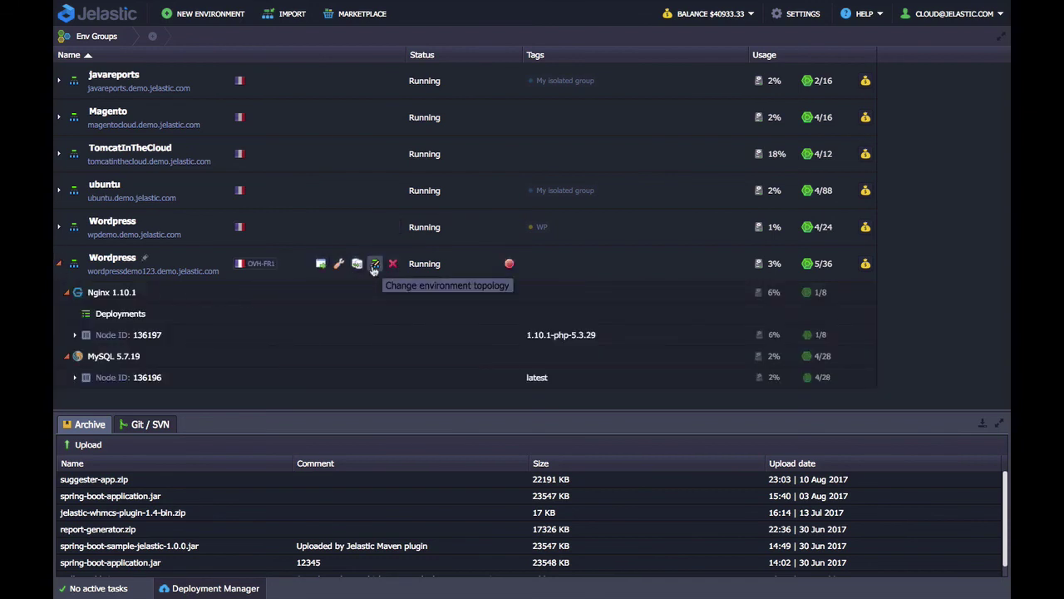
{"action": "left_click", "coordinate": [374, 265]}
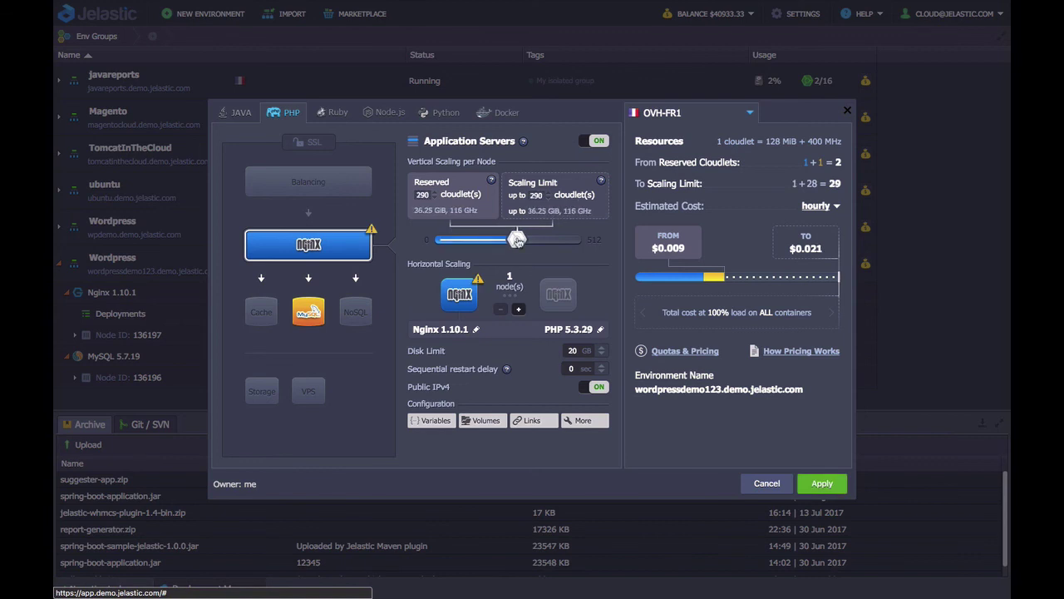
{"action": "left_click_drag", "start_coordinate": [516, 239], "coordinate": [469, 239]}
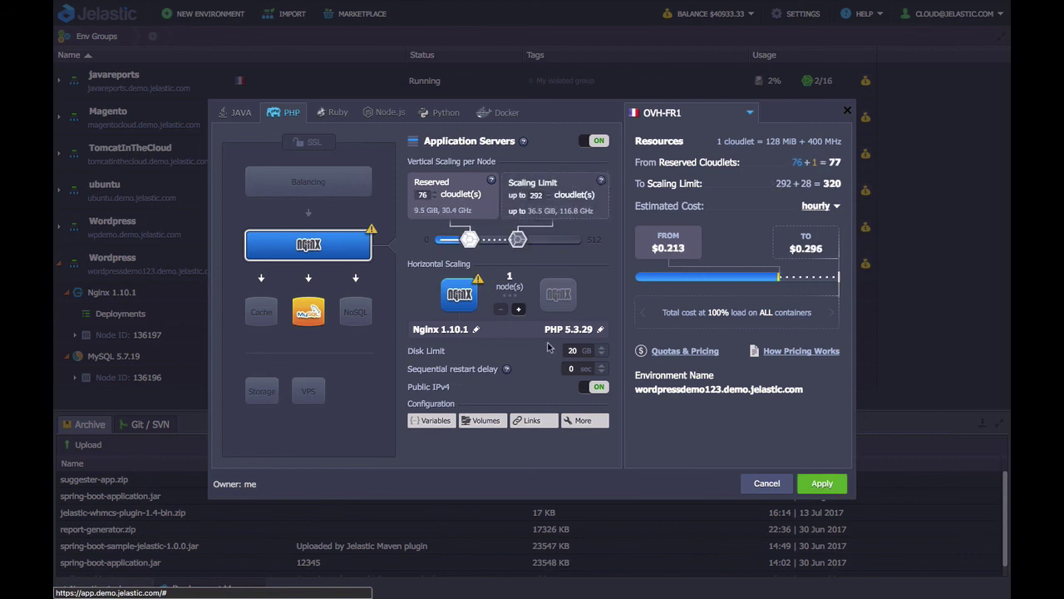
{"action": "left_click", "coordinate": [520, 310]}
{"action": "key", "text": "Escape"}
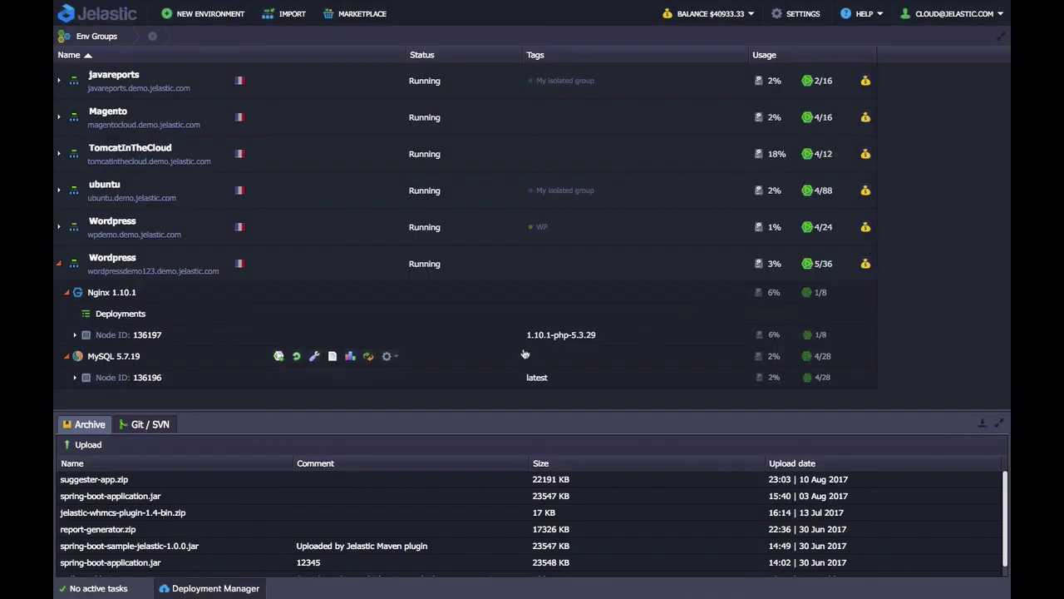
{"action": "left_click", "coordinate": [314, 291]}
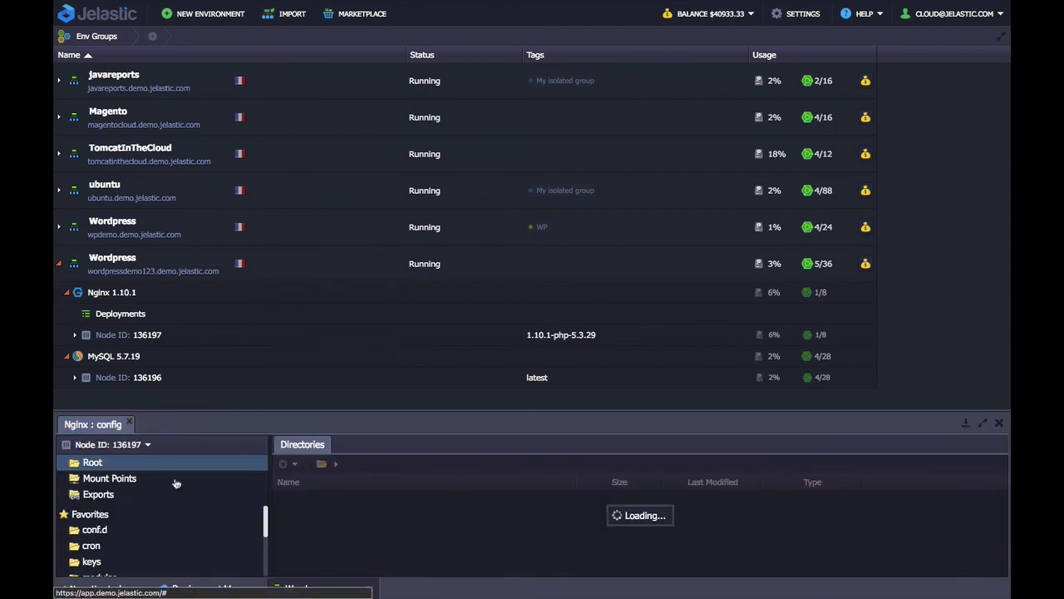